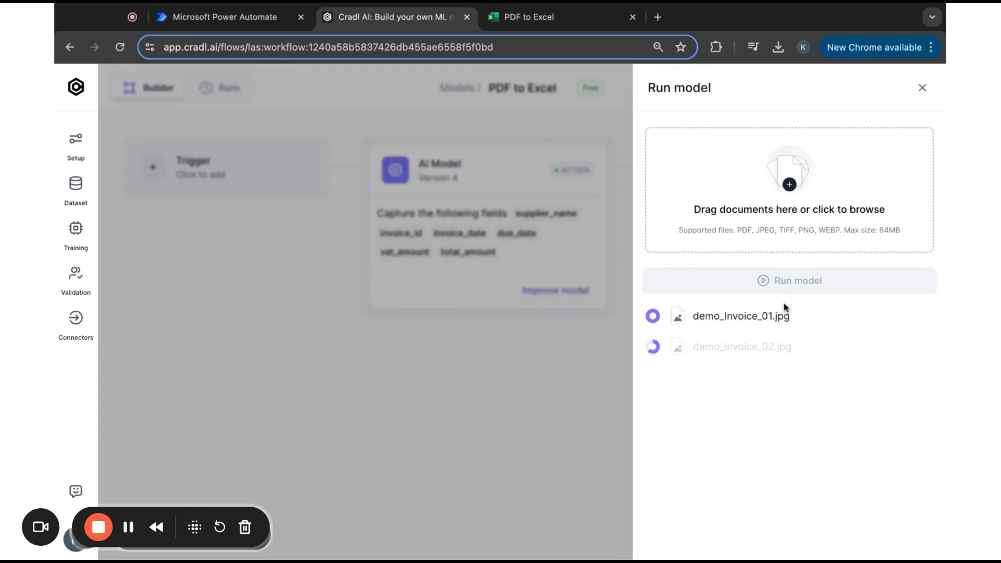
- Run the model on the uploaded demo invoices and review the second invoice's extracted field results
click(786, 293)
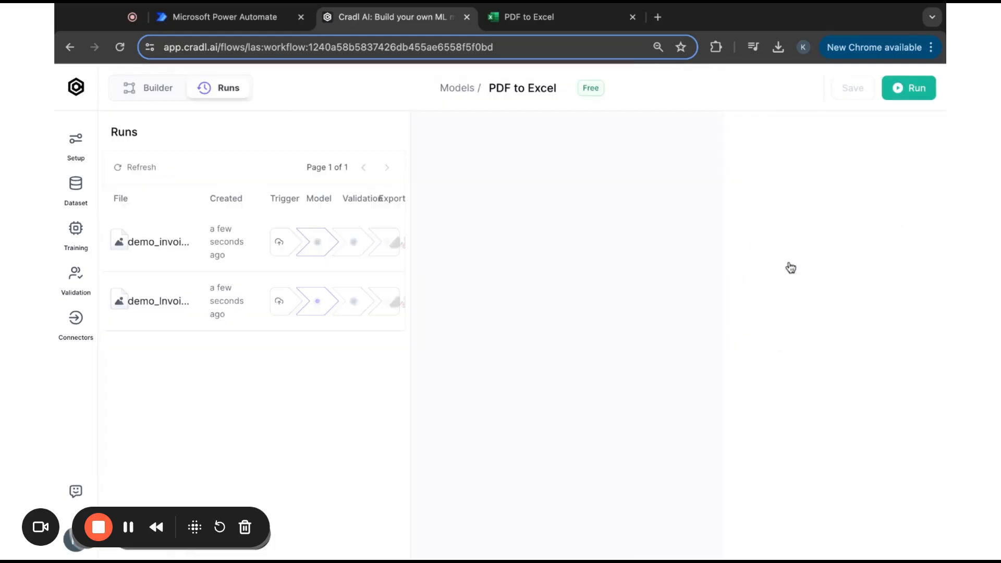
click(197, 305)
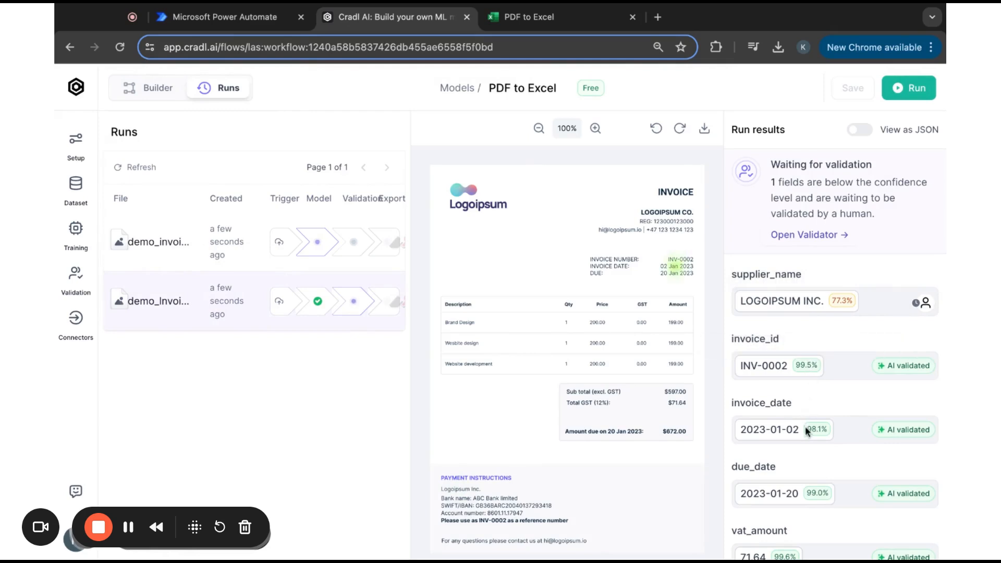
scroll(819, 490, down, 2)
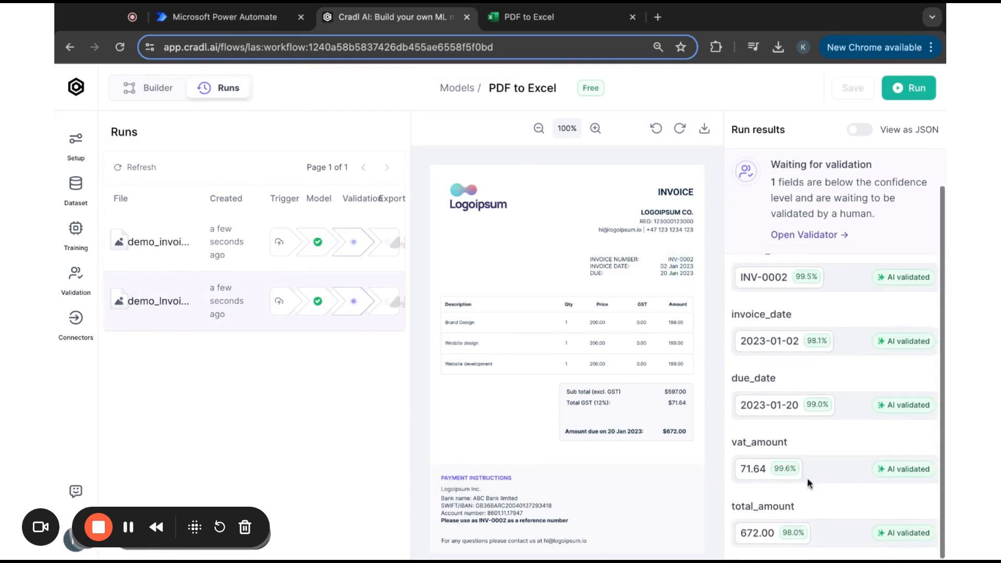
- Open the Validator for the run, then switch to the PDF to Excel browser tab
click(809, 235)
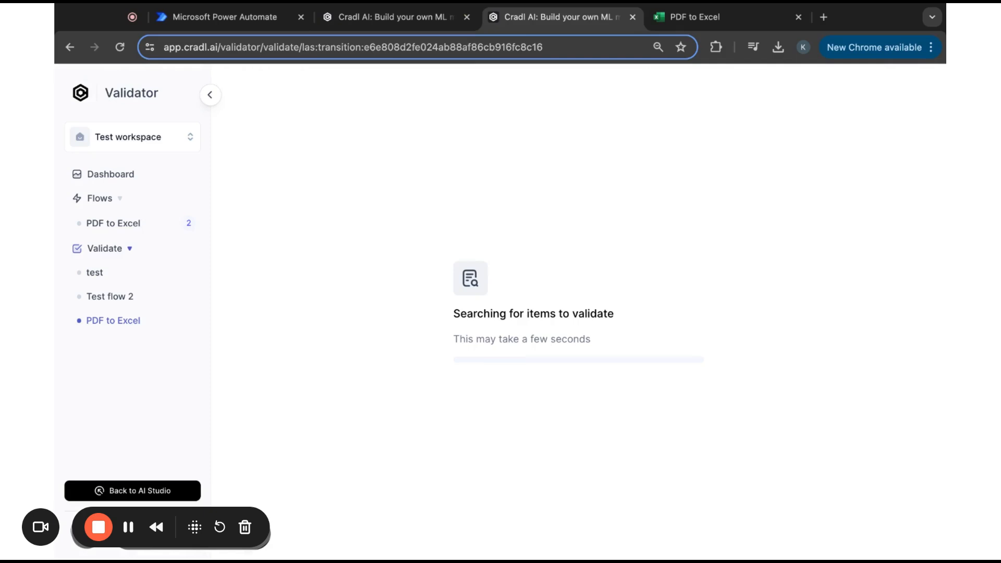
click(708, 25)
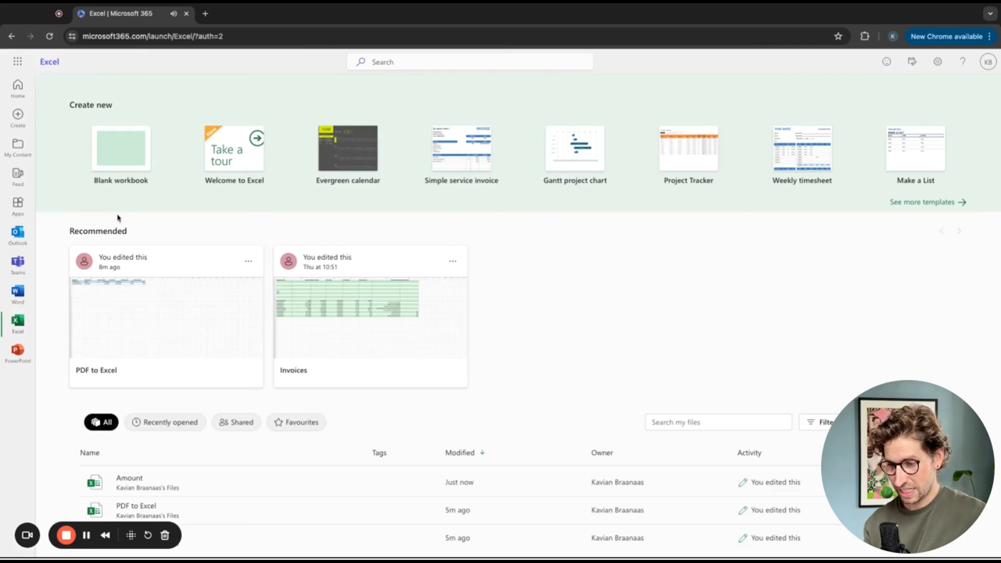
- Create a blank workbook and enter the headers Supplier and Invoice ID in the first row
click(119, 159)
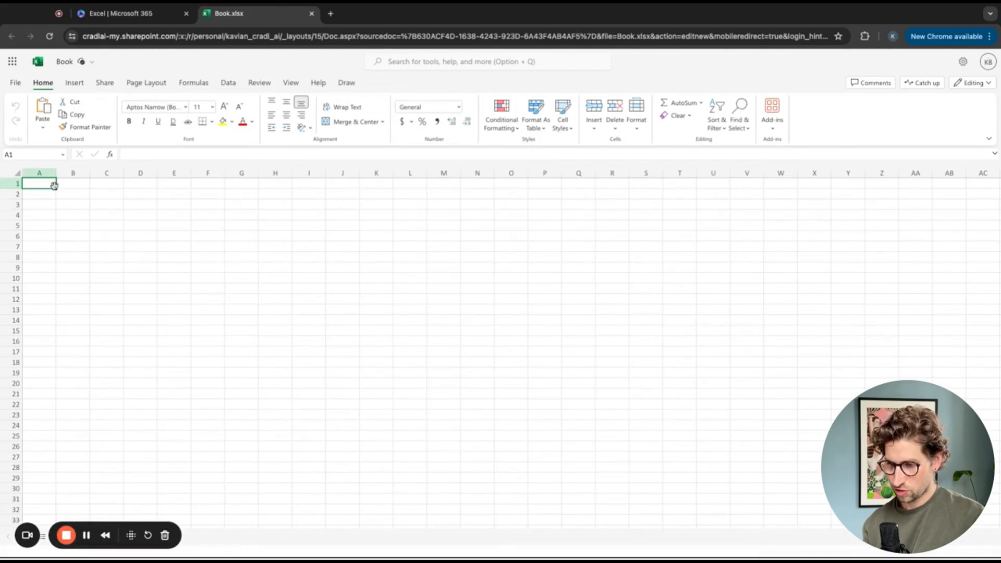
text(Sup)
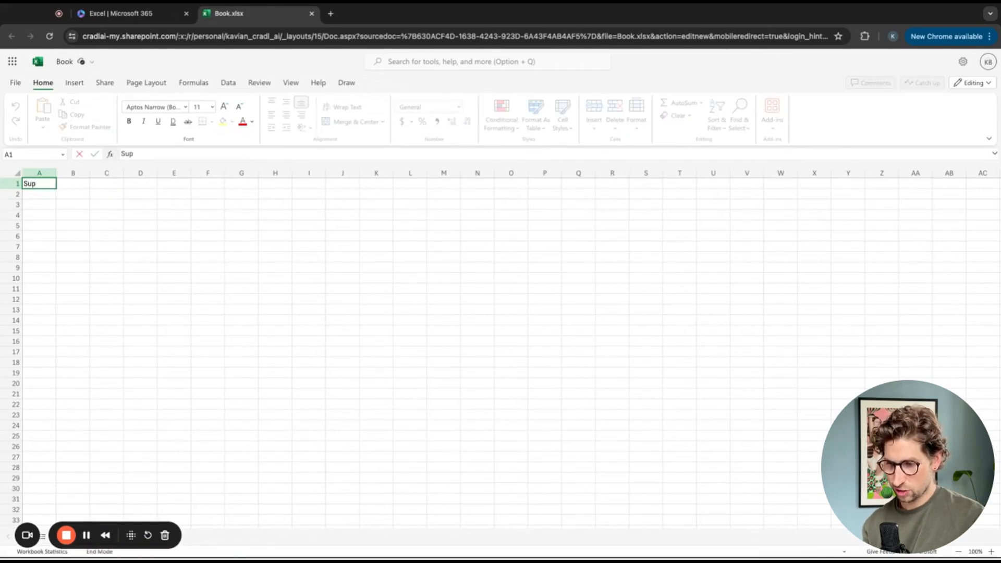
text(plier)
key(Tab)
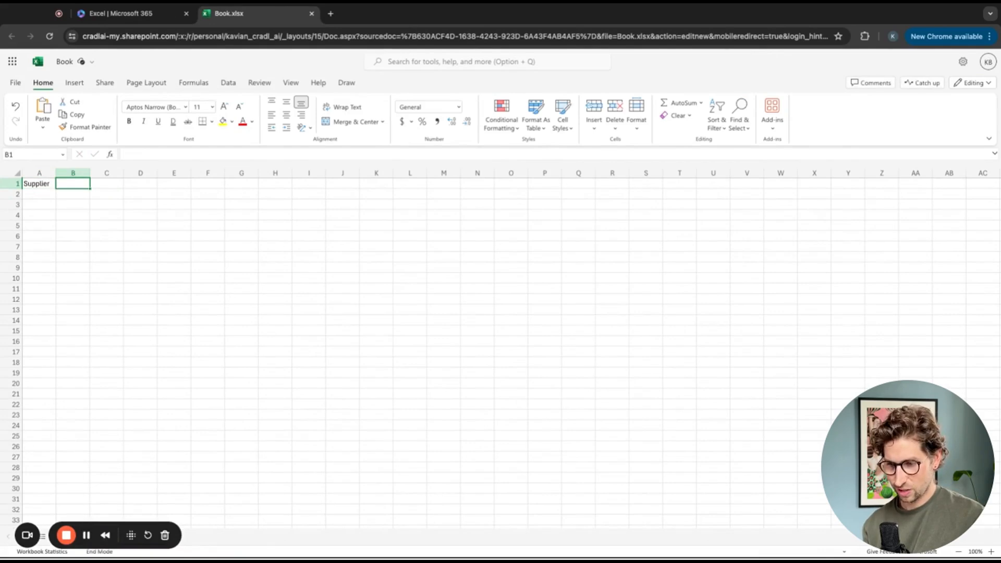
text(Invoice ID)
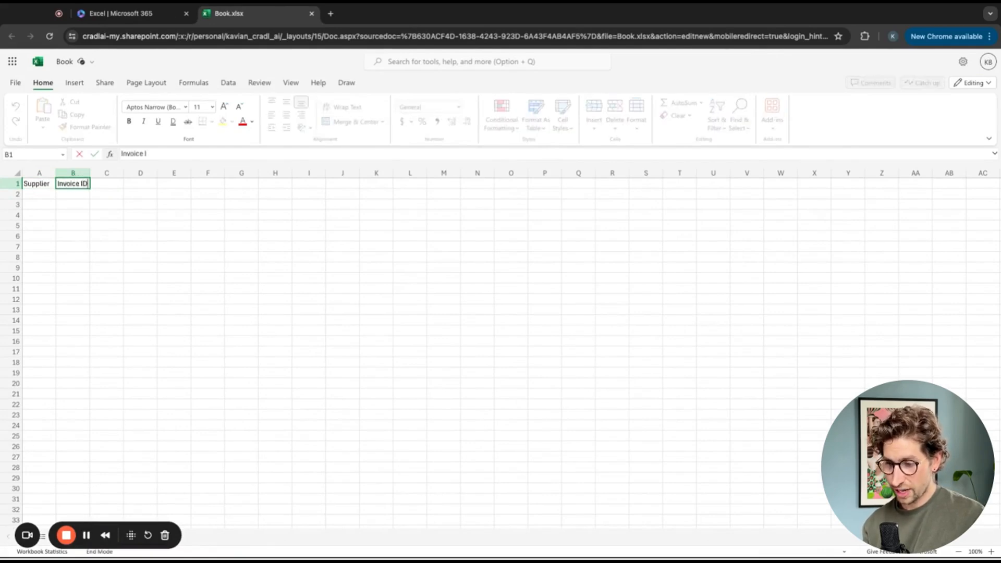
key(Tab)
- Add the headers Invoice Date, Due Date and VAT Amount in the next cells of row 1
text(In)
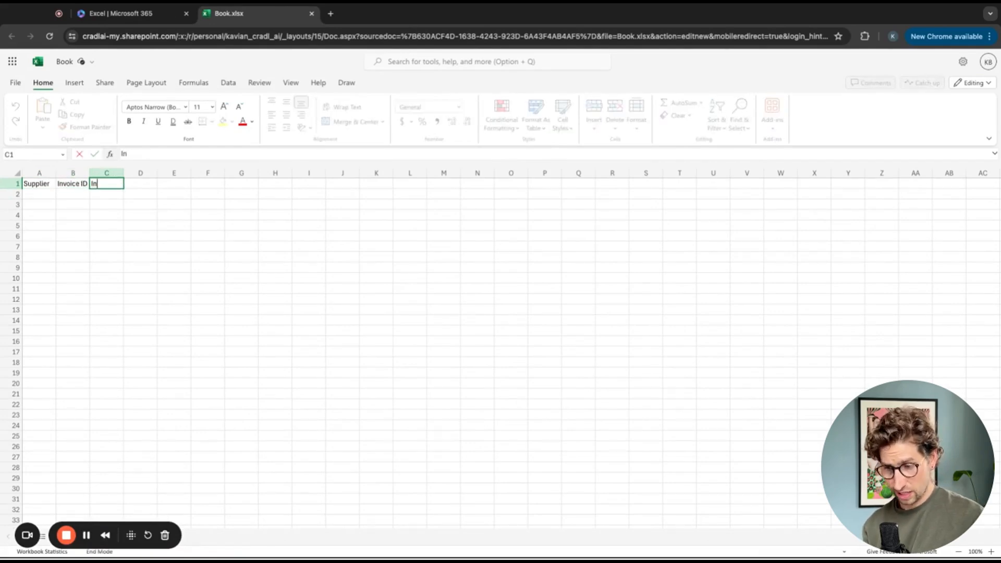
text(voice Da)
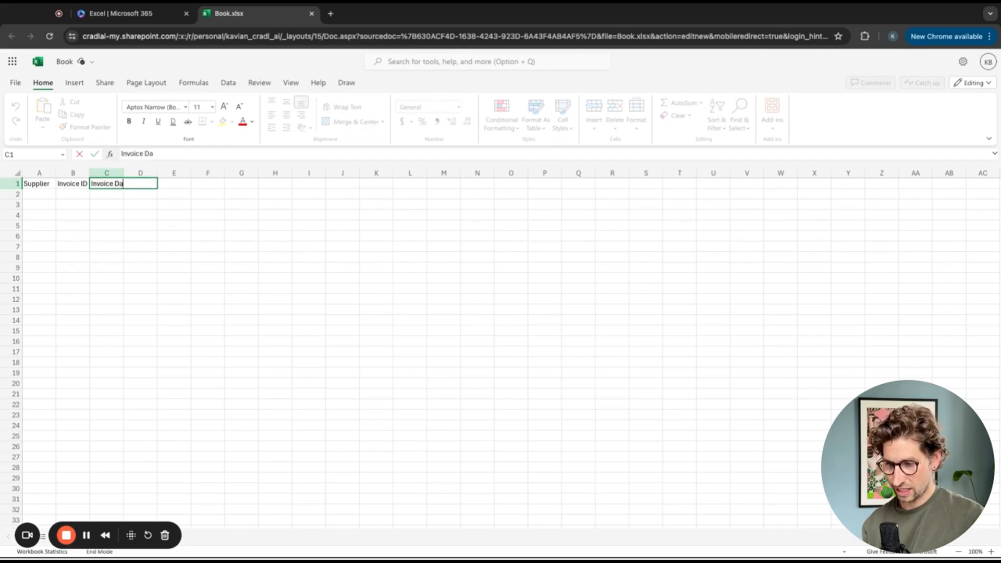
text(te)
key(Tab)
text(D)
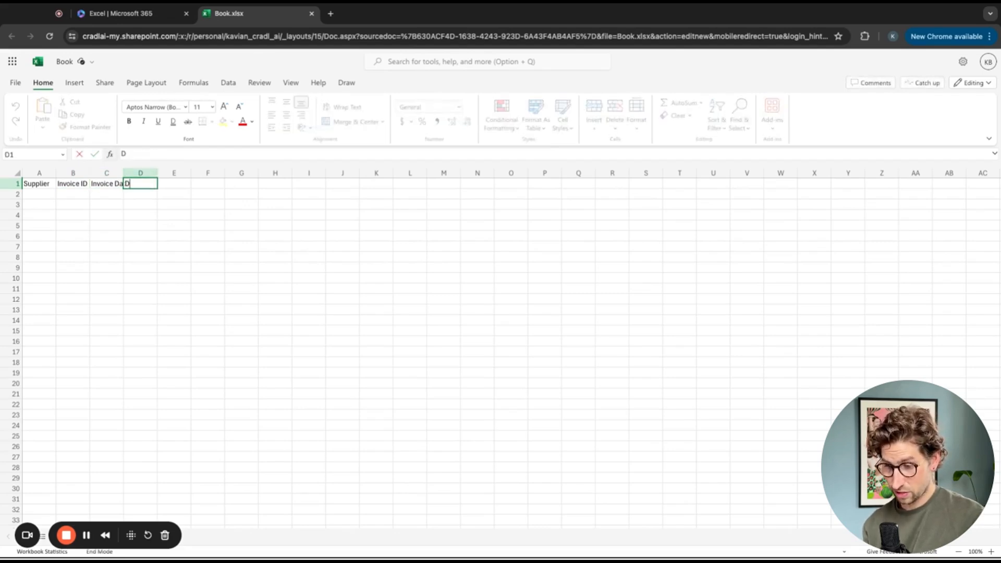
text(ue Date)
key(Tab)
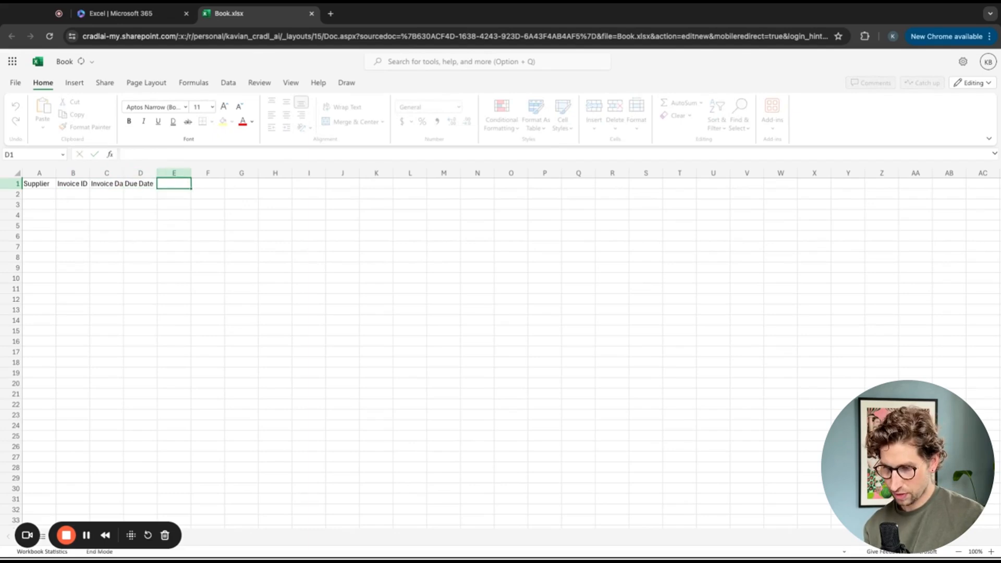
text(VAT Am)
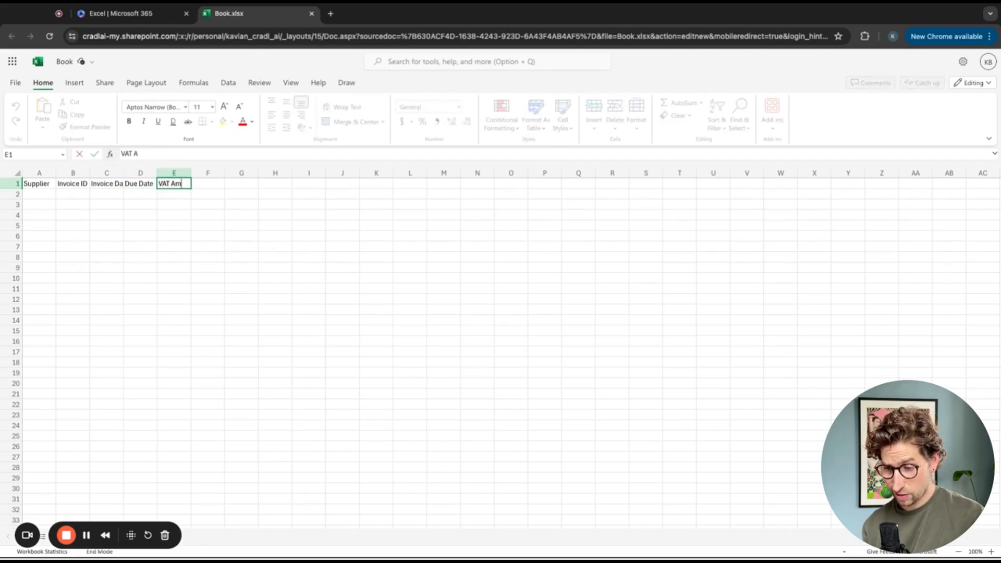
text(ount)
key(Tab)
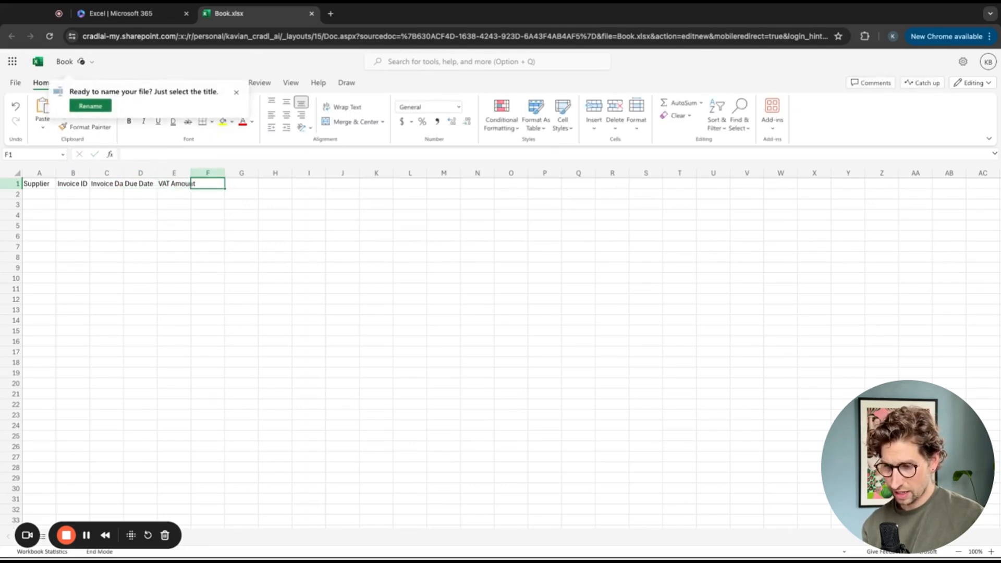
- Dismiss the file-naming prompt and add the header Total Amount in cell F1
click(236, 92)
text(T)
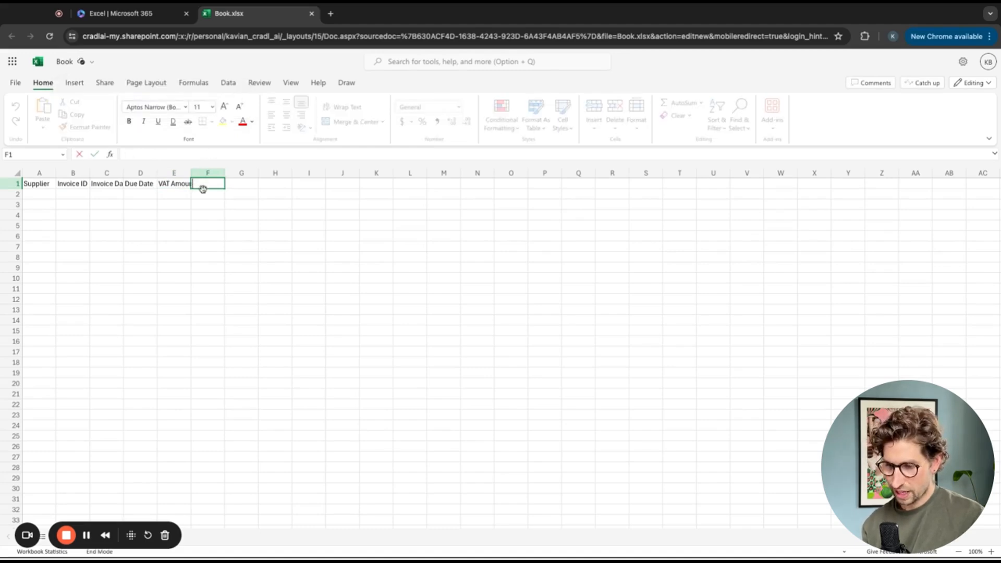
text(otal Amount)
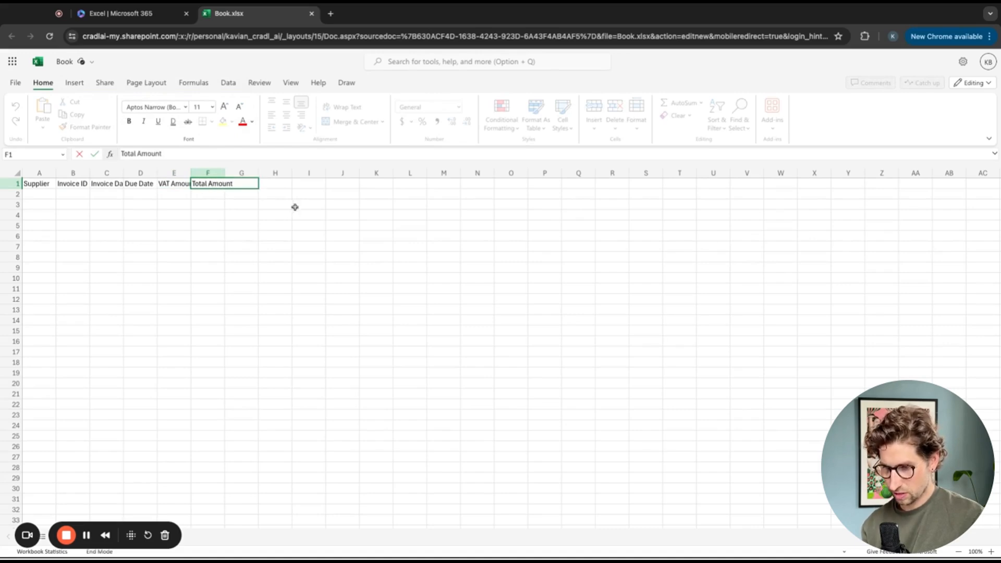
click(259, 215)
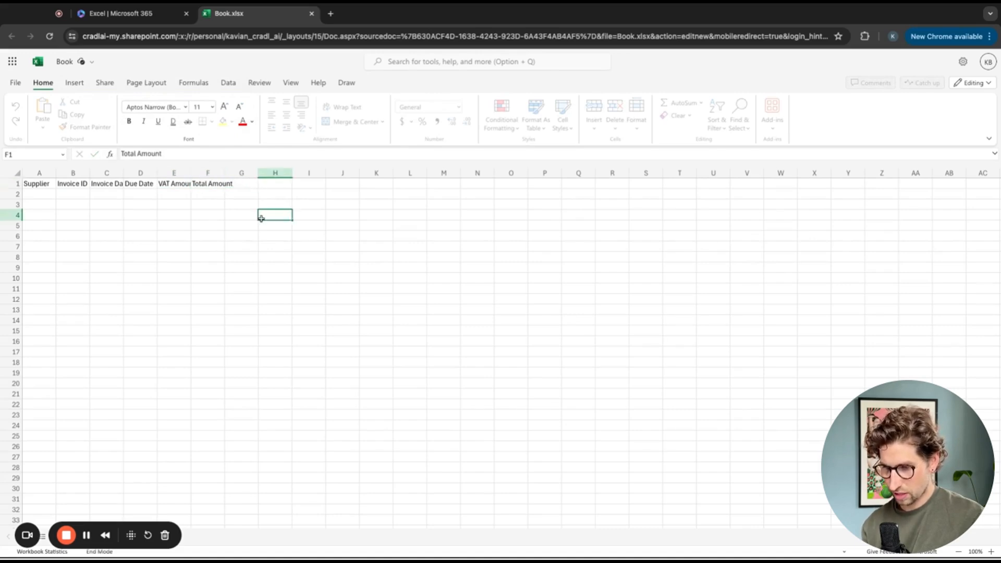
- Select columns A through F and format them as a table with headers
click(40, 173)
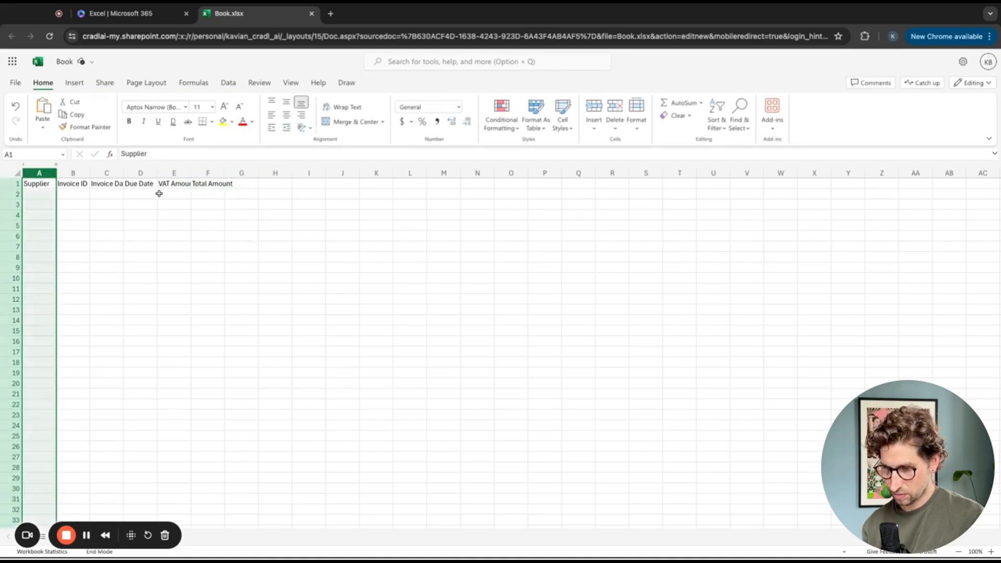
shift+click(207, 173)
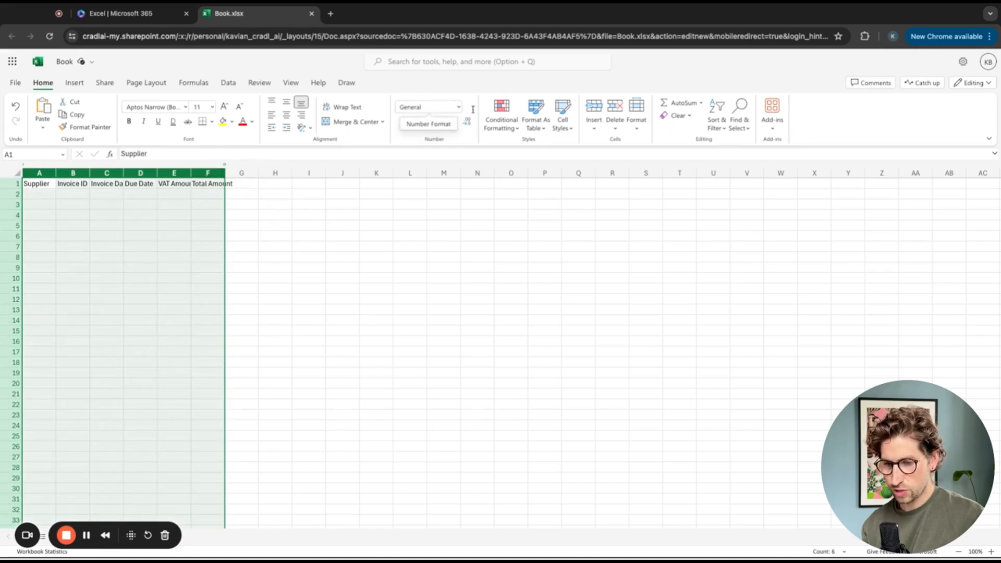
click(546, 118)
click(576, 228)
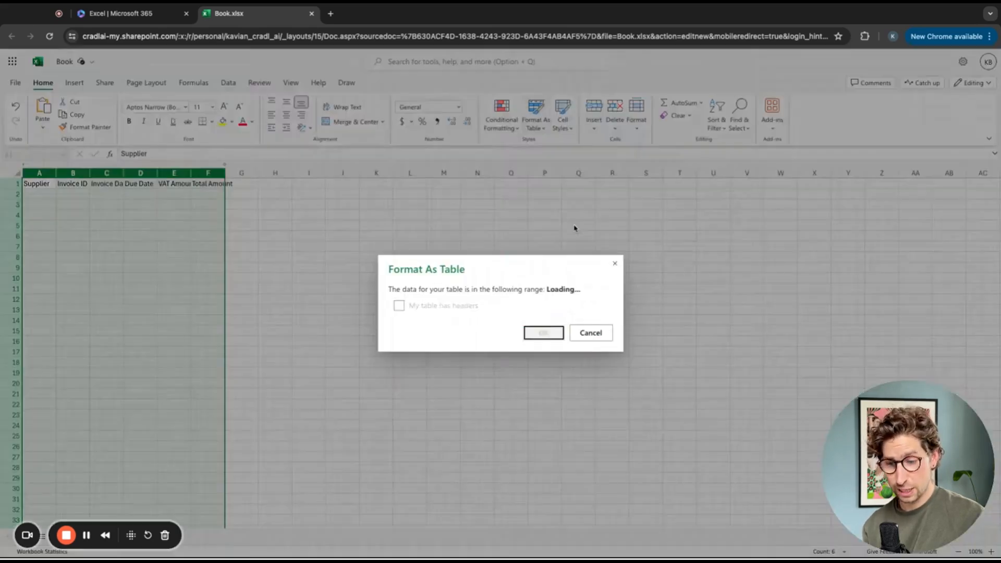
click(446, 305)
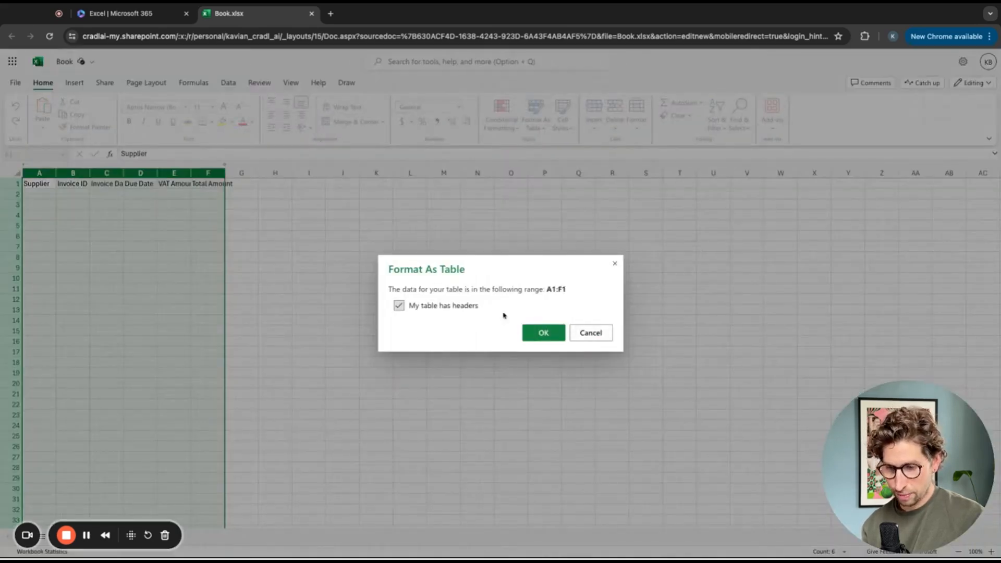
click(536, 336)
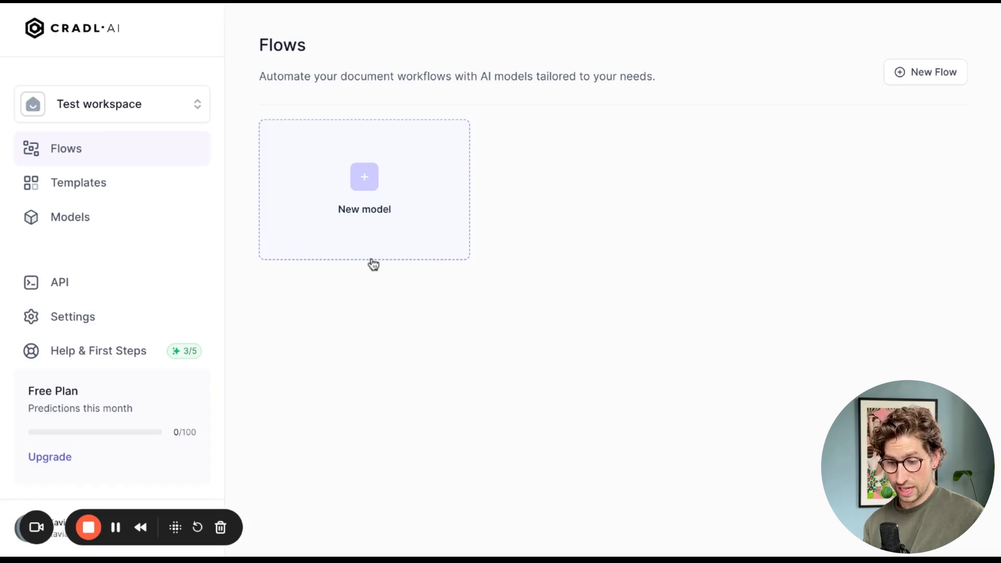
- Create a new model's AI model from the Invoice Model template, removing the iban and line_items fields
click(378, 217)
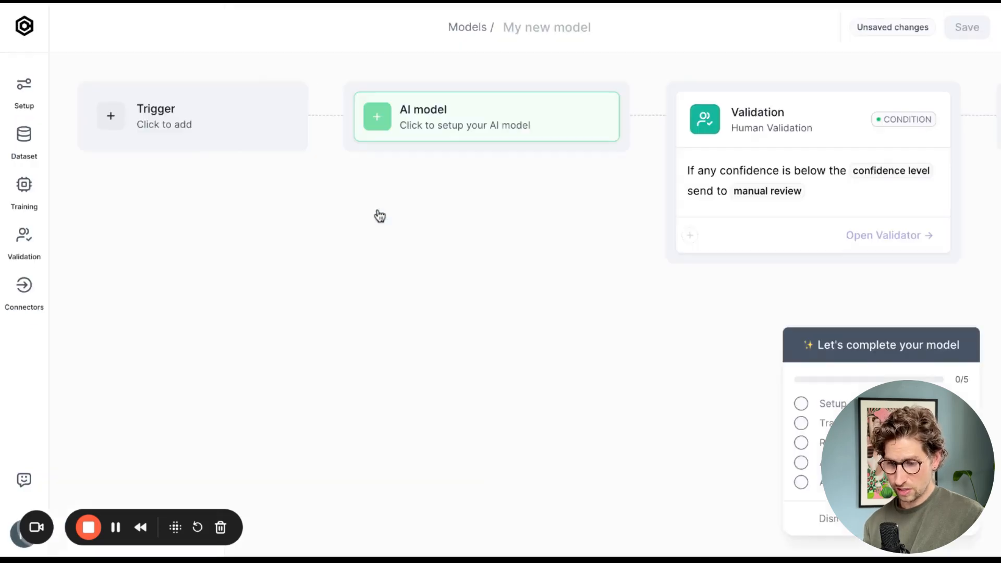
click(417, 123)
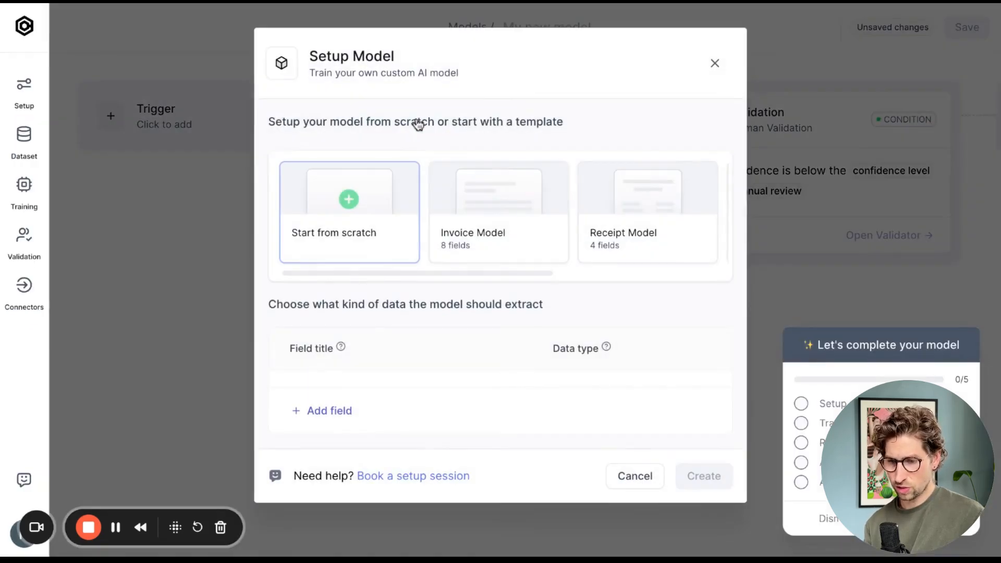
click(478, 205)
scroll(477, 204, down, 6)
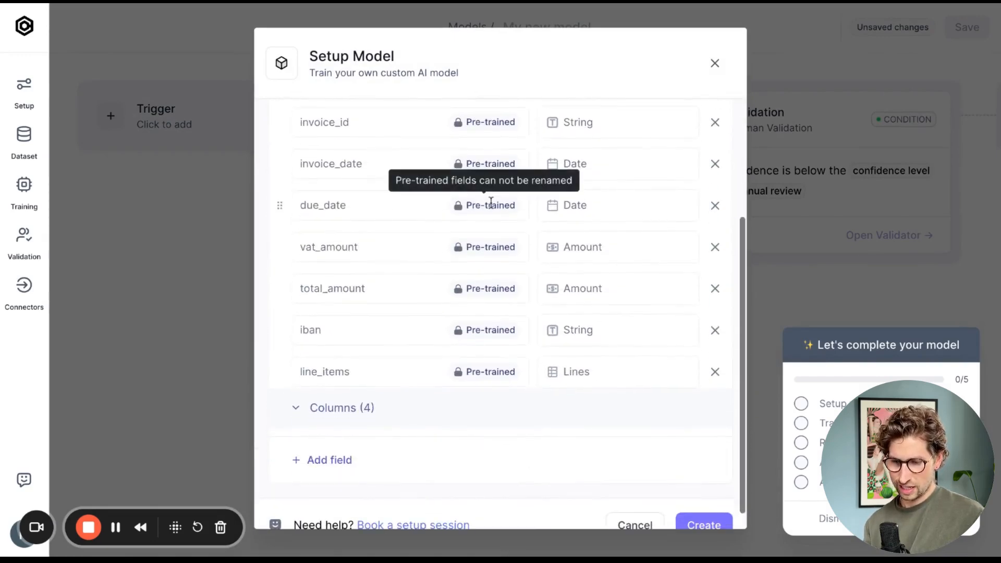
click(714, 329)
click(715, 349)
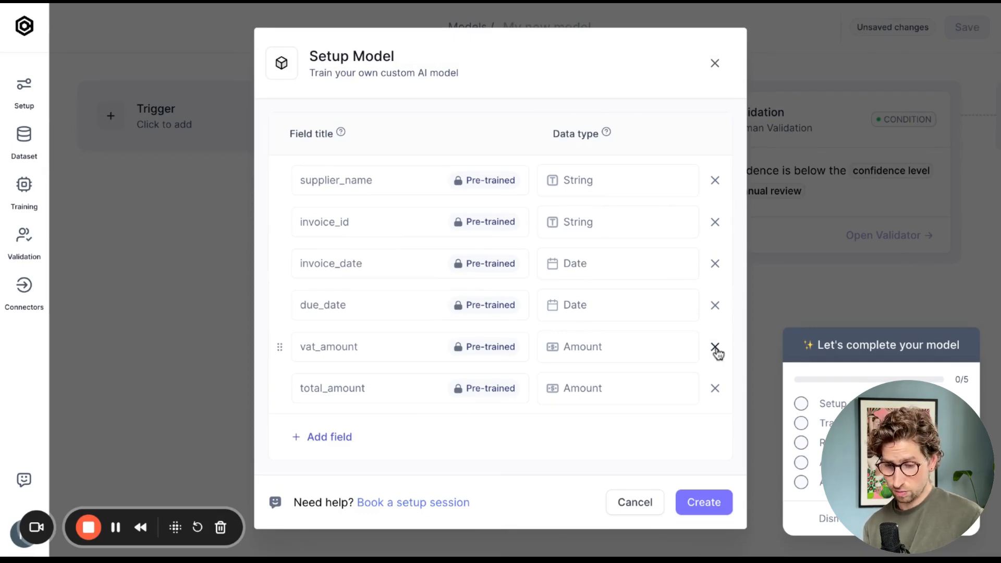
click(705, 501)
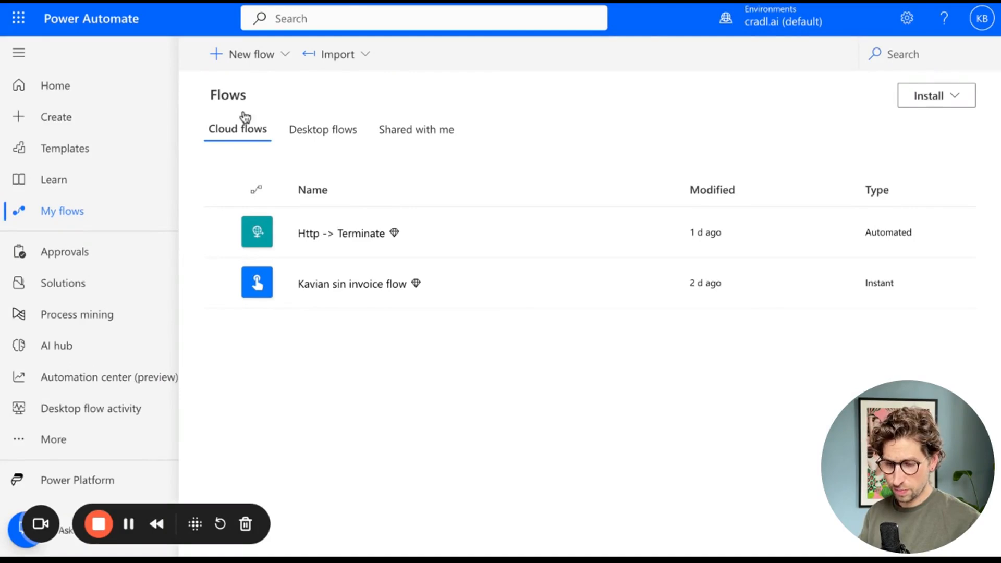
- Create an instant cloud flow triggered by When an HTTP request is received
click(246, 67)
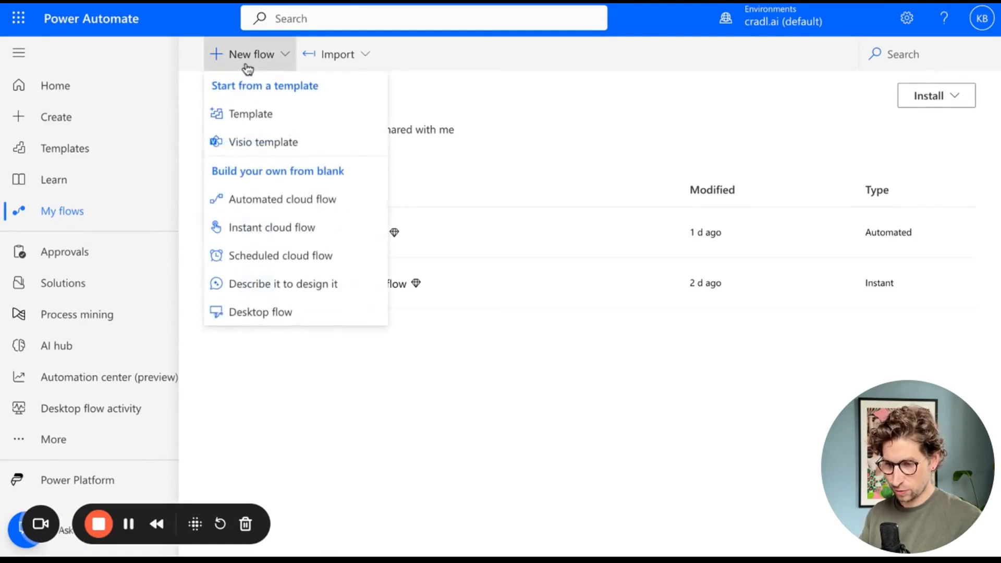
click(300, 233)
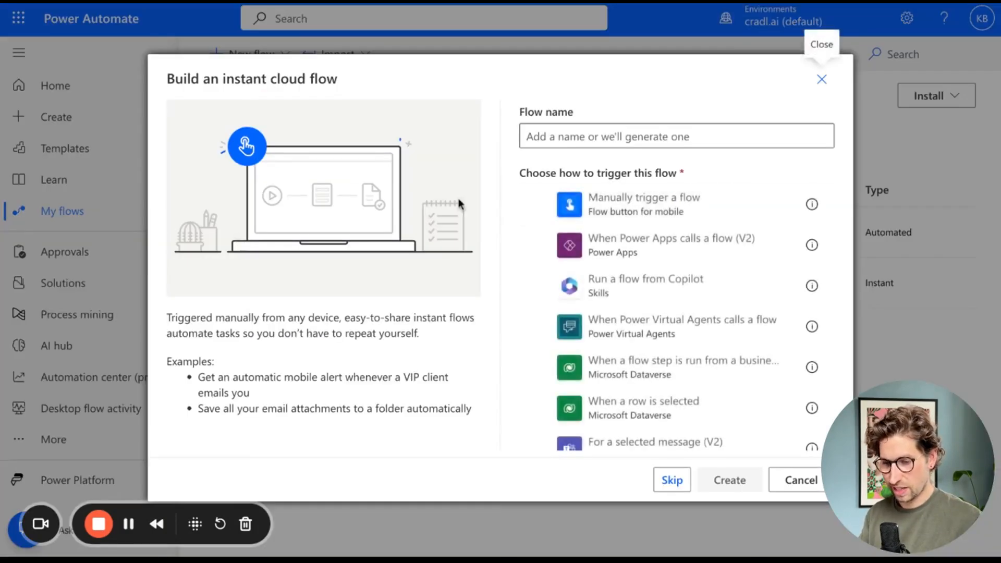
scroll(578, 200, down, 5)
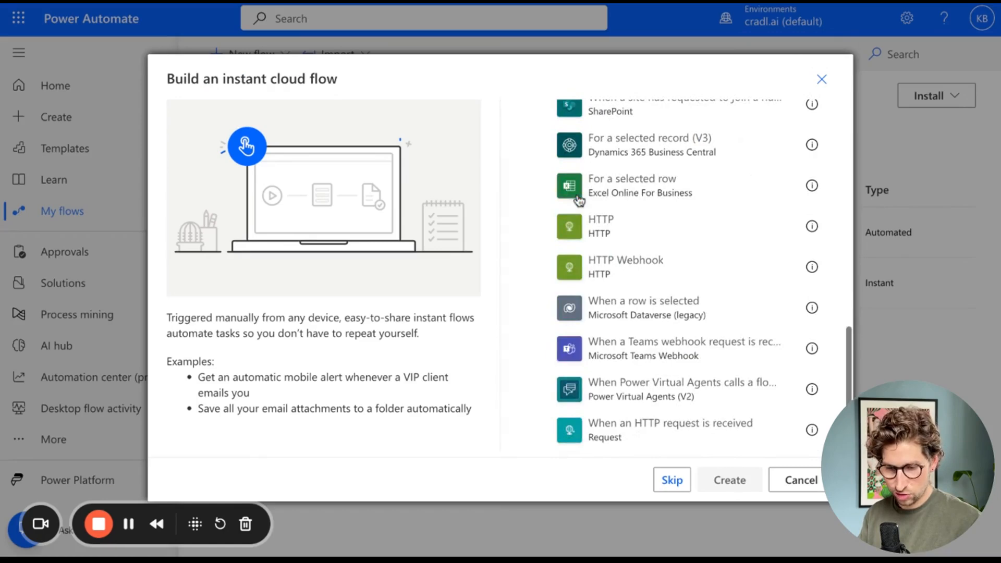
click(591, 445)
click(729, 479)
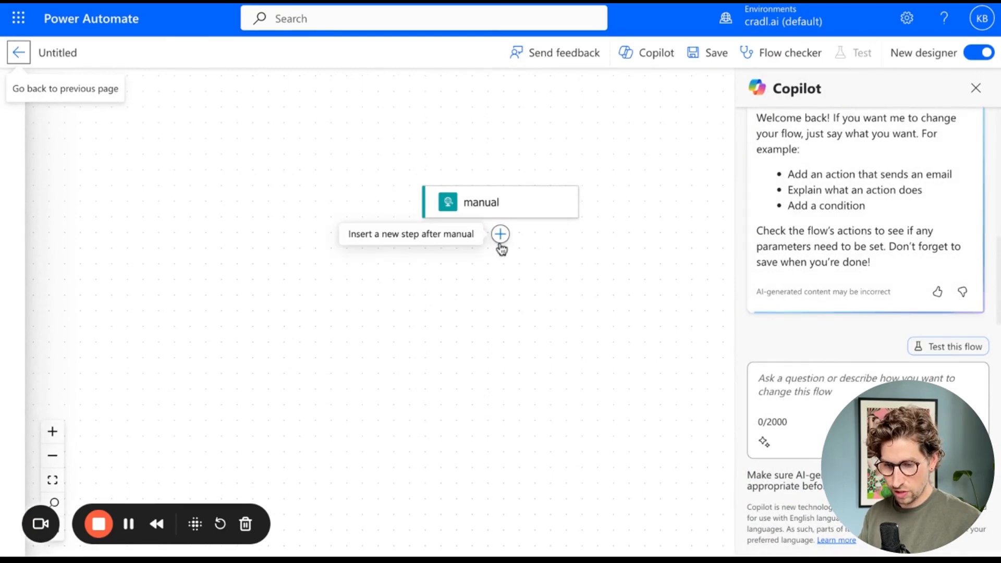
- Add an Excel Online (Business) Add a row into a table action after the manual trigger
click(501, 243)
click(538, 243)
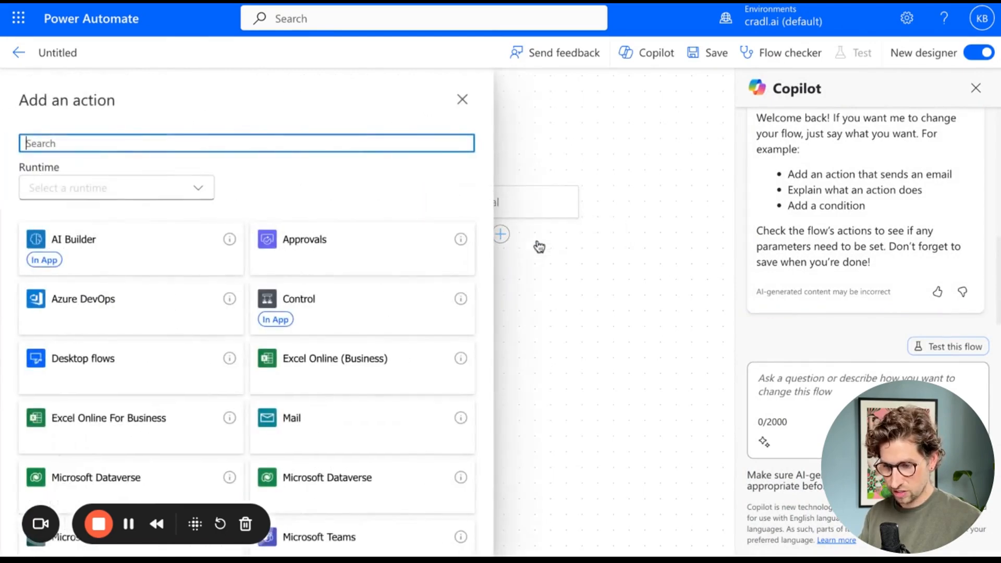
click(377, 380)
scroll(347, 379, down, 3)
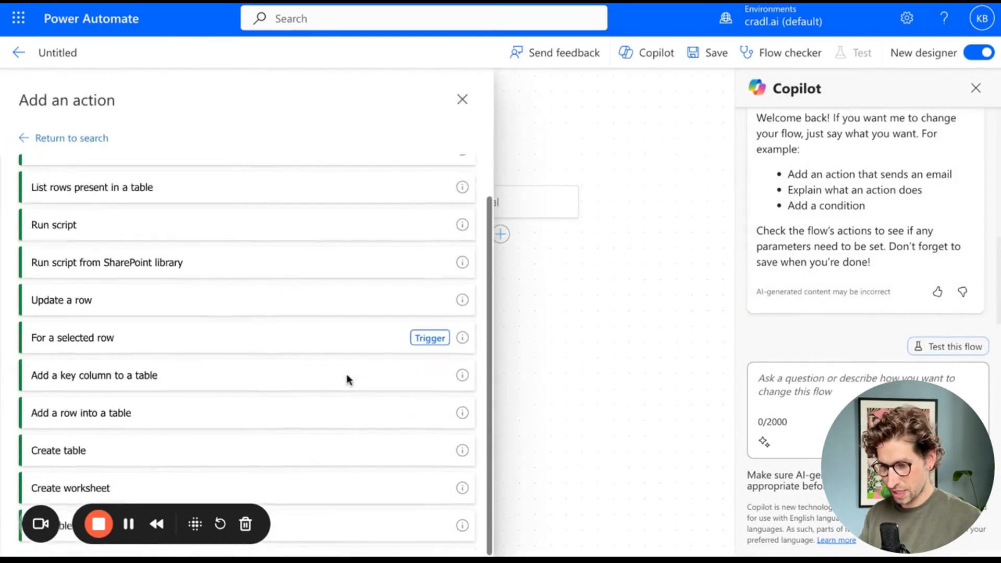
click(291, 415)
- Set the action's location to OneDrive for Business and its document library to OneDrive
click(438, 211)
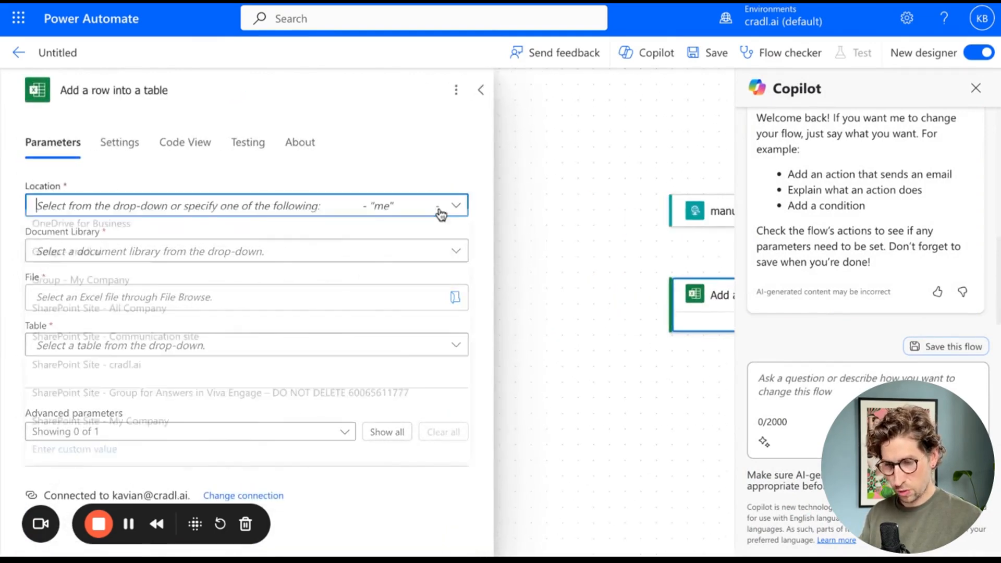
click(393, 239)
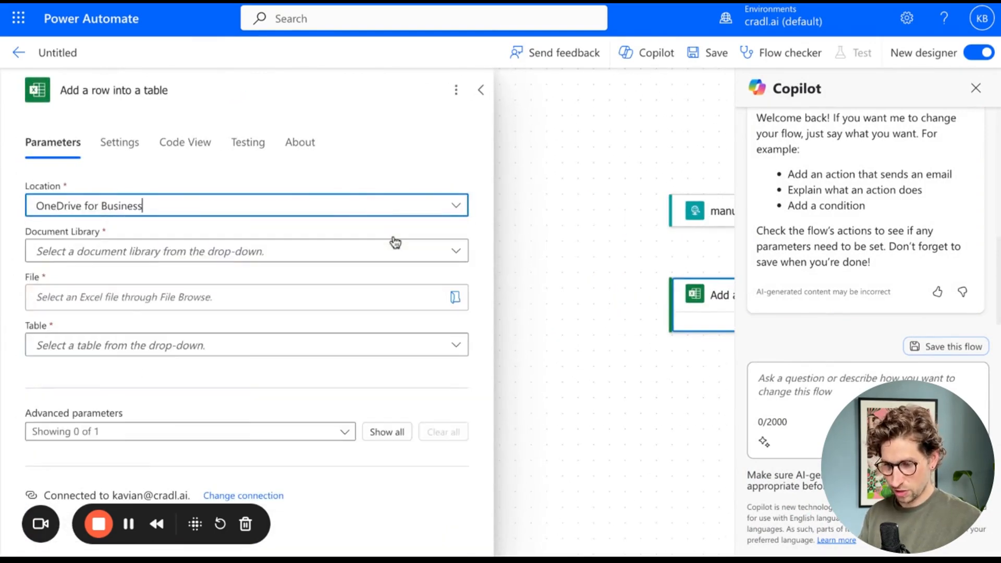
click(445, 260)
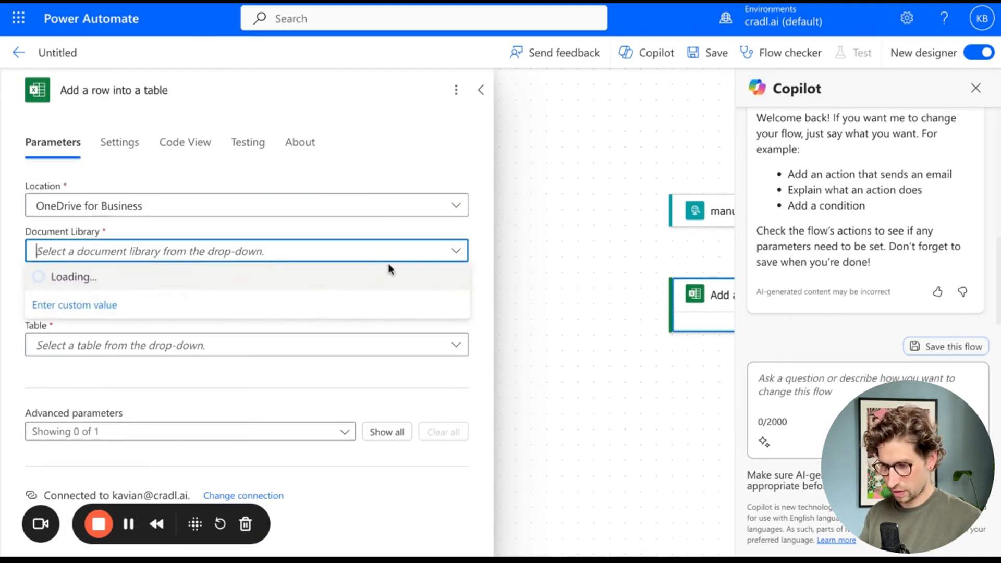
click(377, 277)
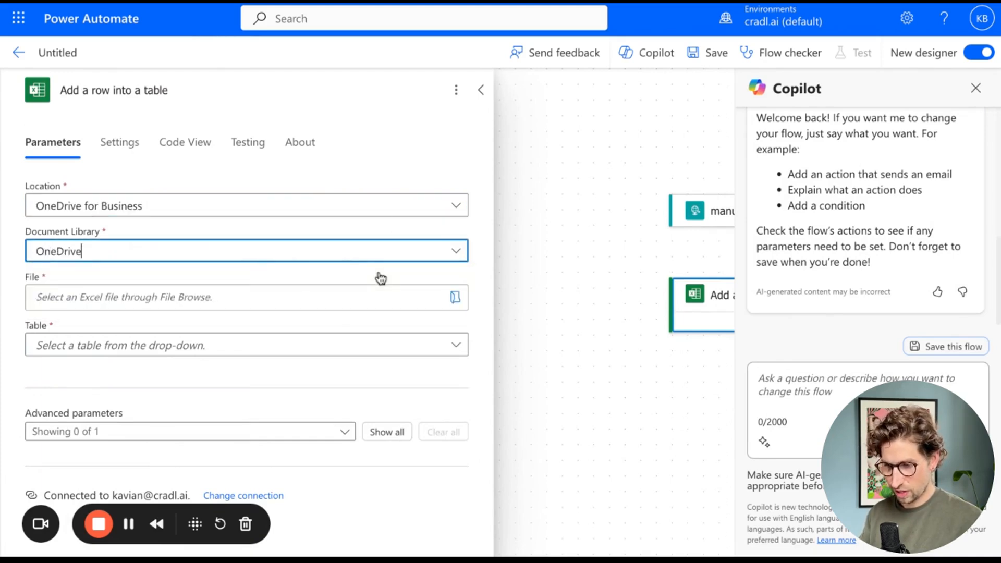
- Select the file PDF to Excel.xlsx and the table Table2 for the action
click(455, 298)
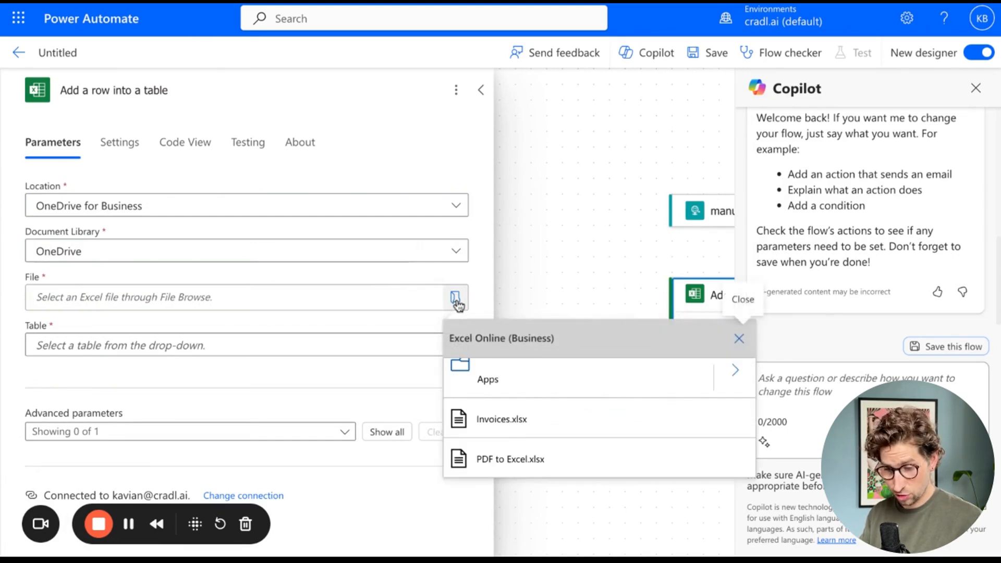
click(475, 467)
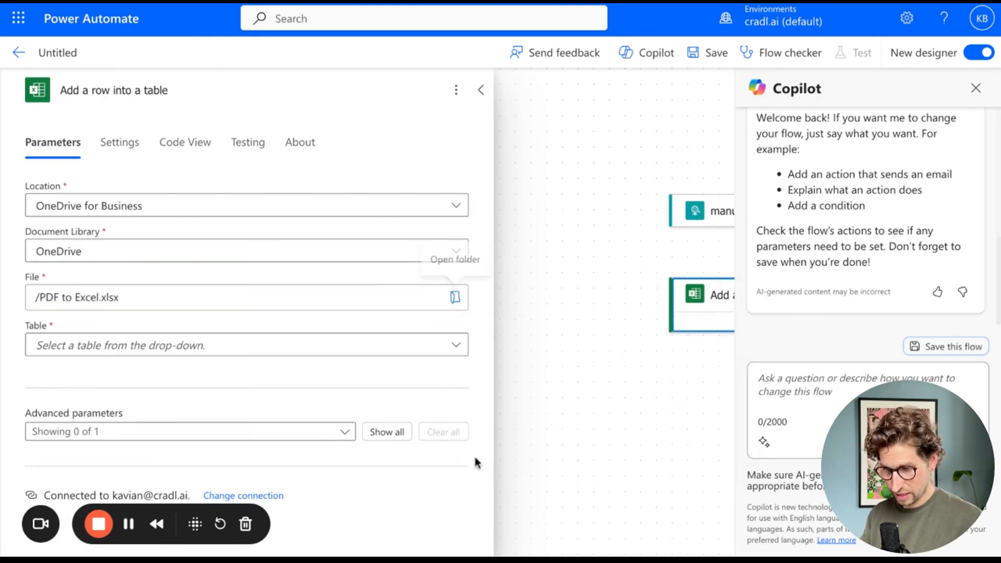
click(455, 351)
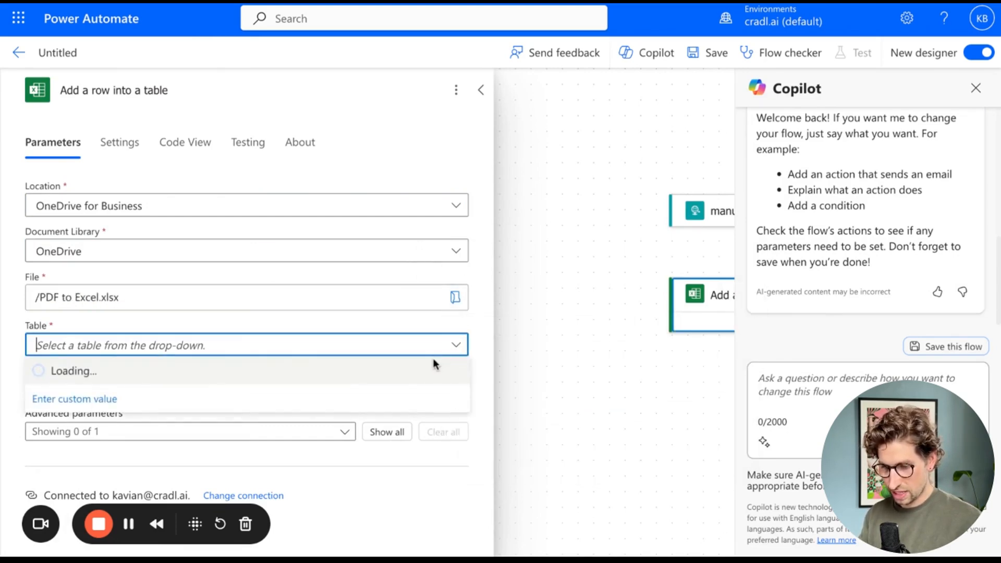
click(420, 371)
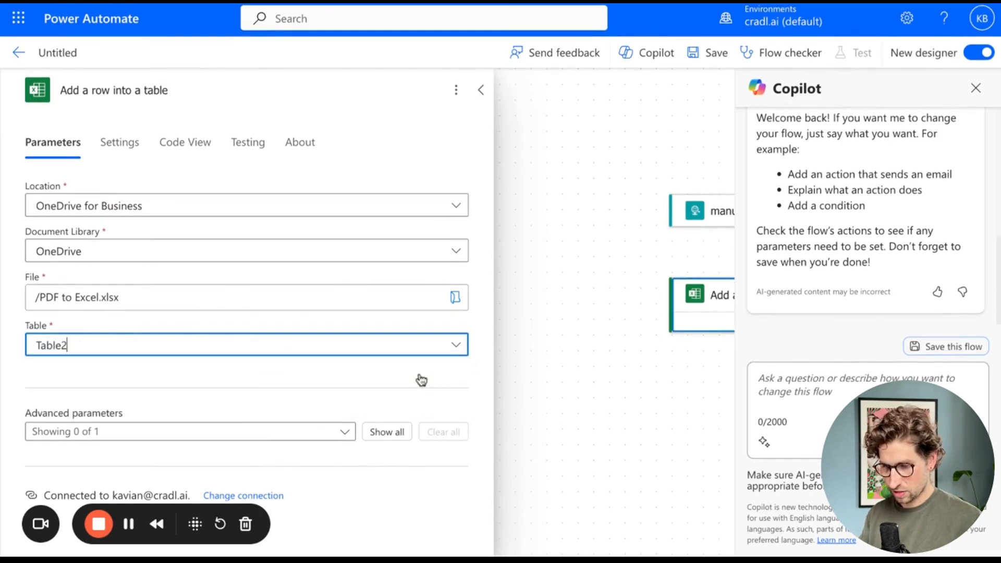
- Show all of the action's advanced parameters
click(385, 434)
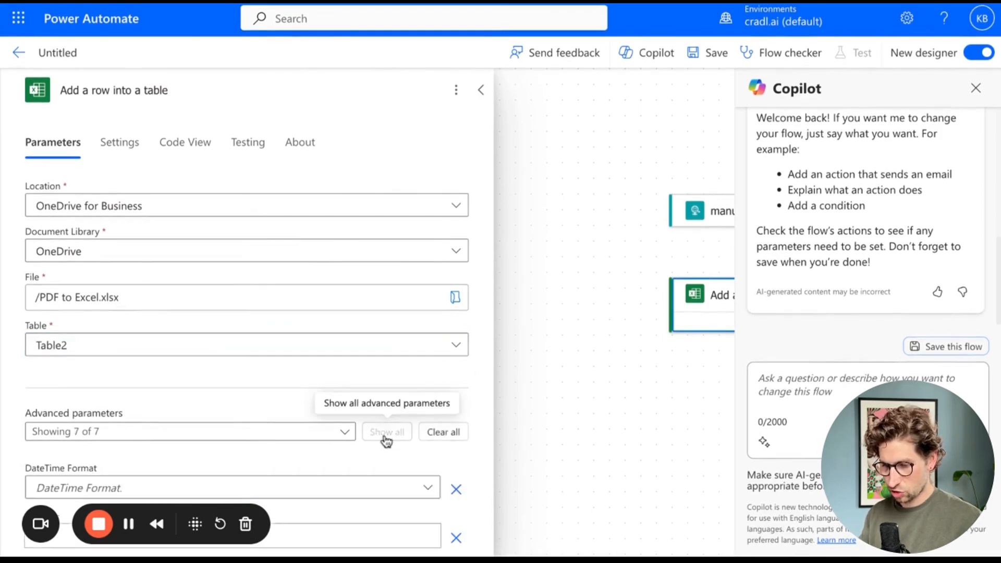
scroll(386, 441, down, 3)
scroll(386, 441, down, 3)
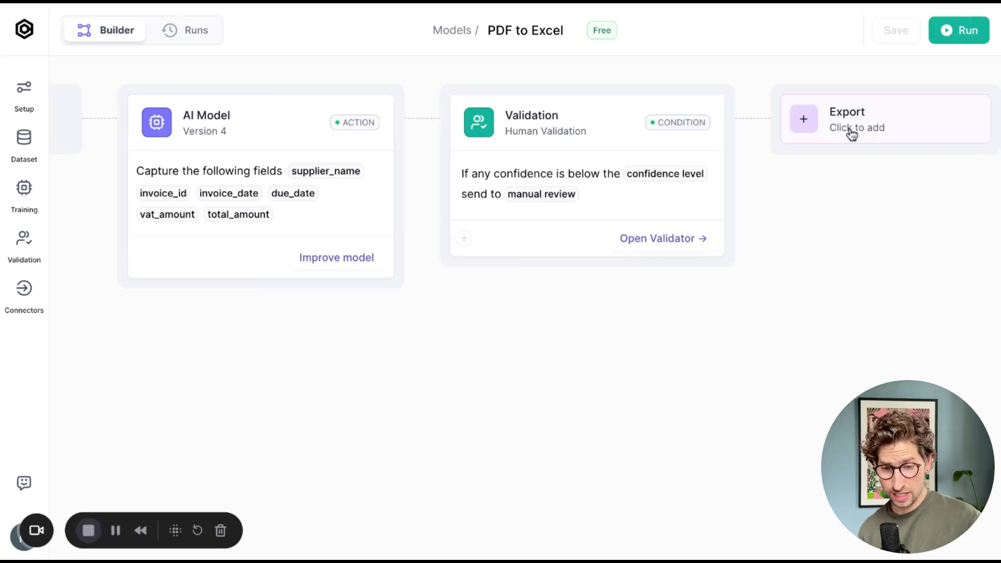
- Add a Power Automate export after the validation step in the Cradl model and open its setup
click(851, 134)
click(839, 268)
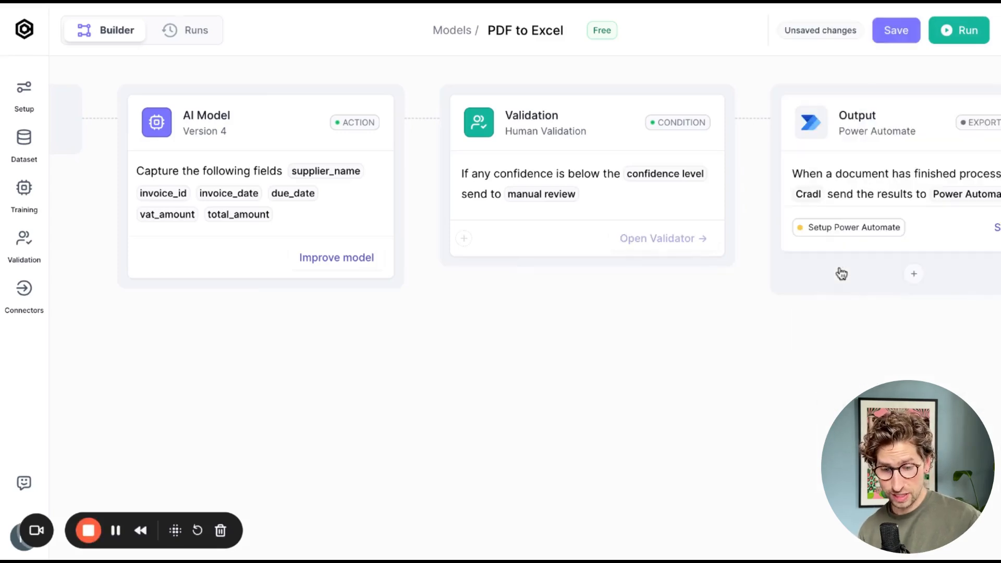
scroll(847, 188, right, 2)
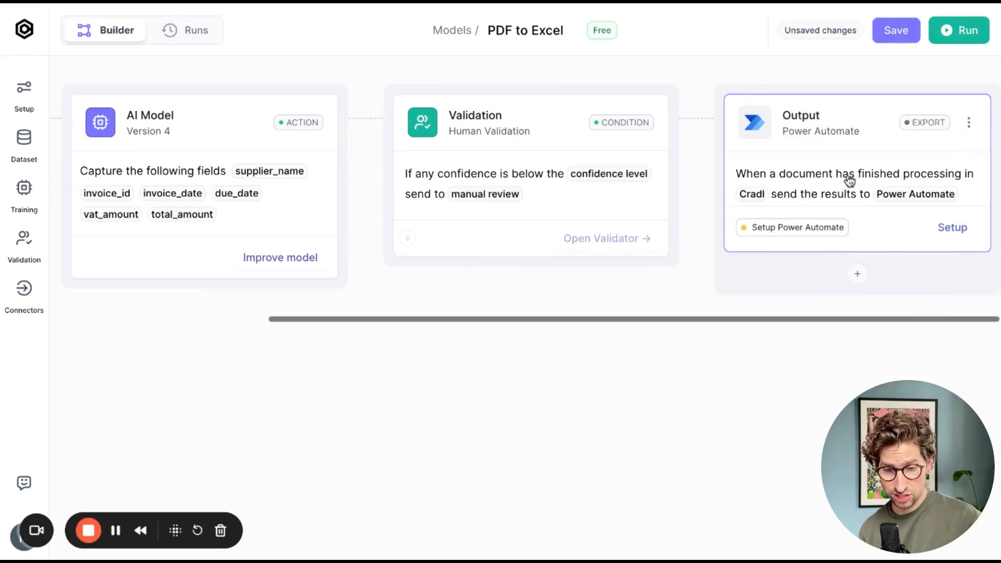
click(950, 225)
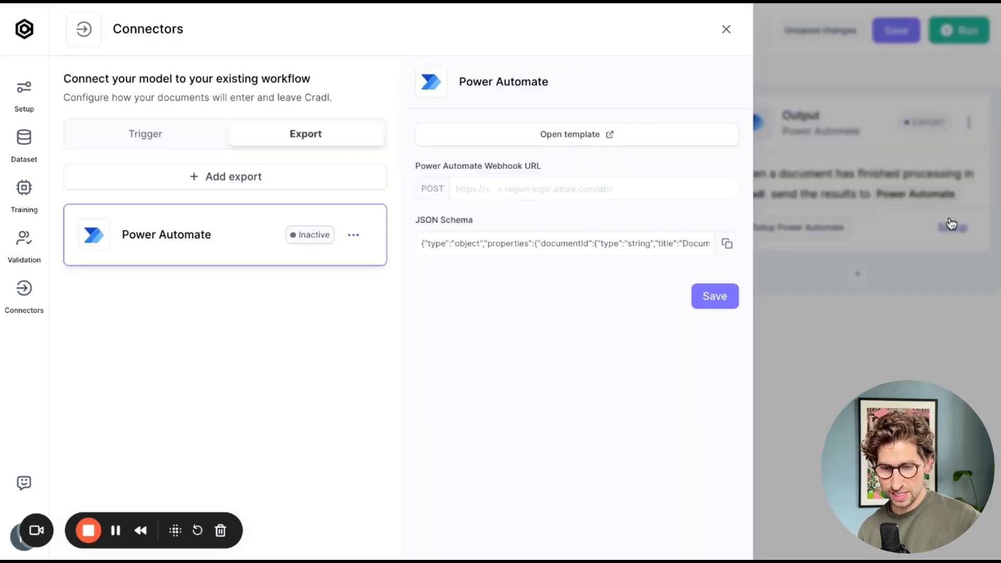
- Copy the Cradl JSON schema and paste it into the trigger's Request Body JSON Schema
click(727, 245)
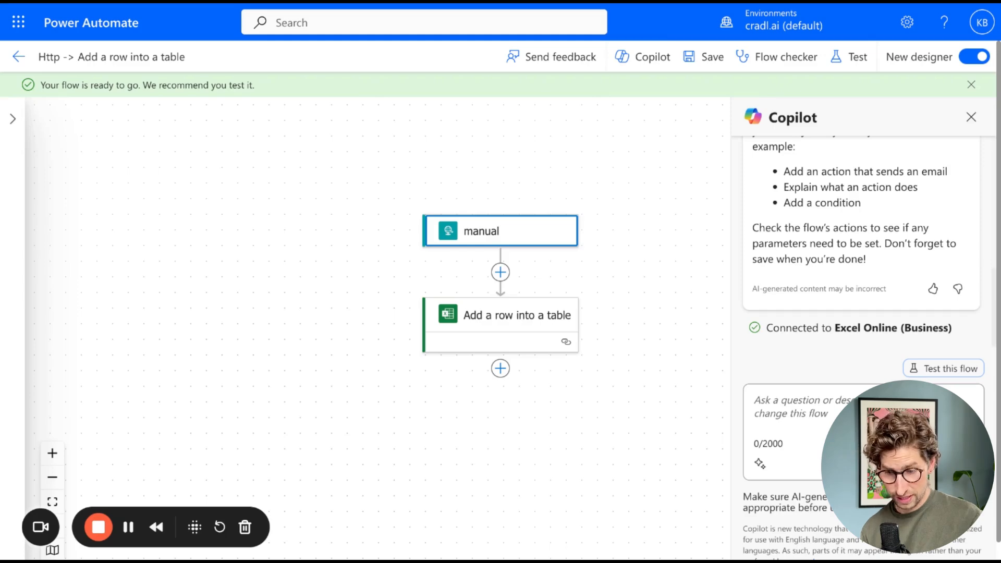
click(471, 236)
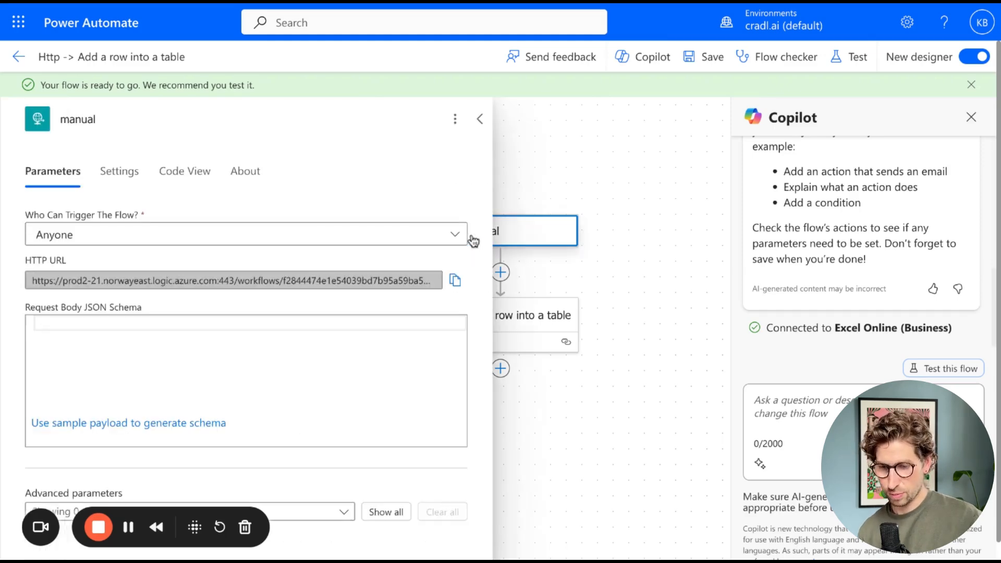
click(337, 327)
key(ctrl+v)
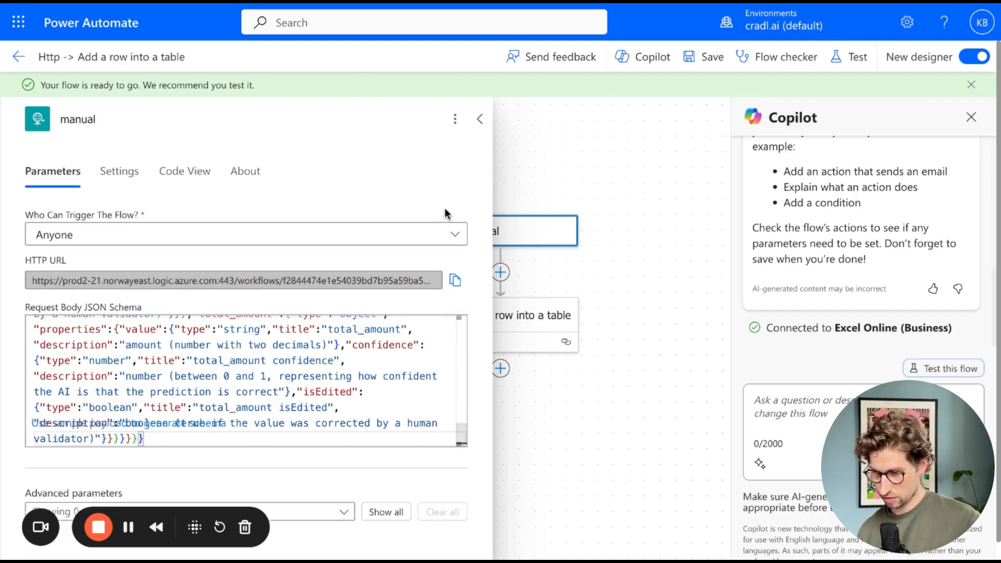
- Copy the trigger's HTTP URL, paste it as the Cradl Power Automate webhook URL, and save the connector
click(455, 280)
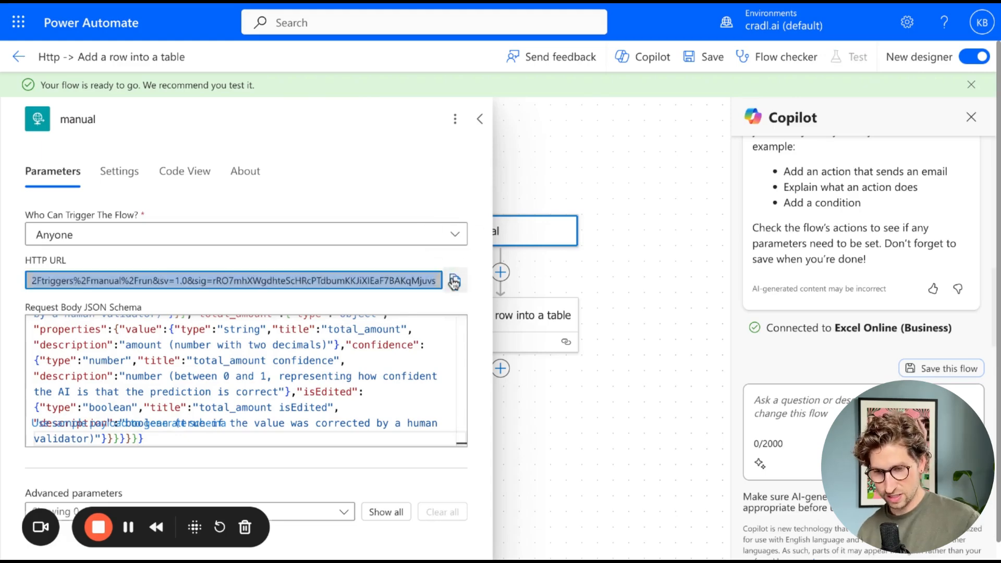
key(ctrl+shift+Tab)
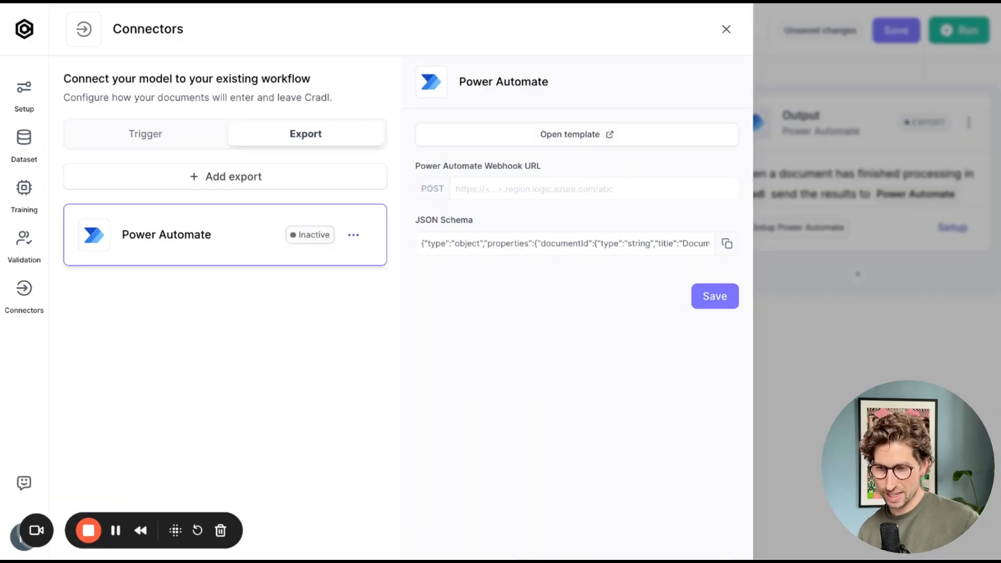
click(491, 188)
key(ctrl+v)
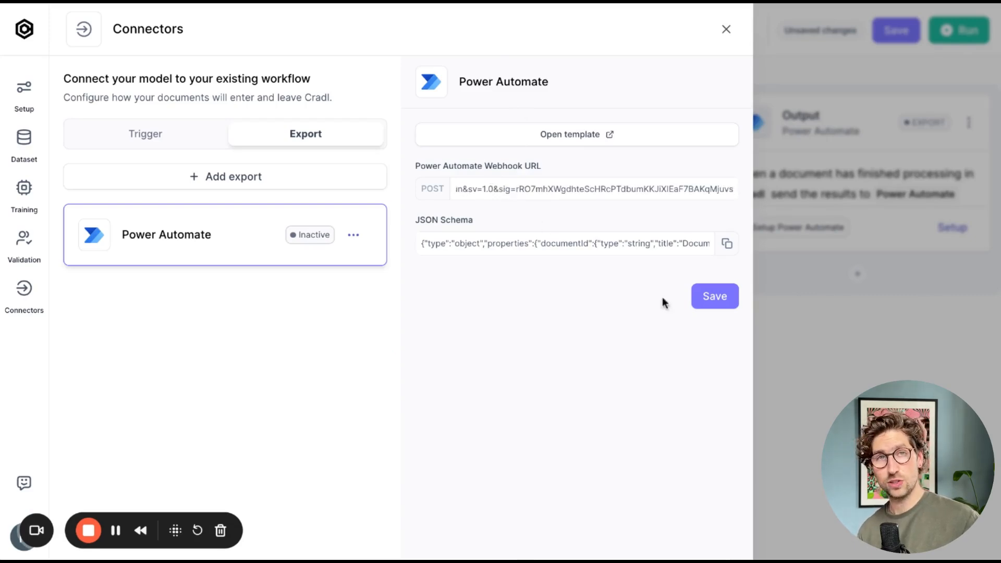
click(719, 307)
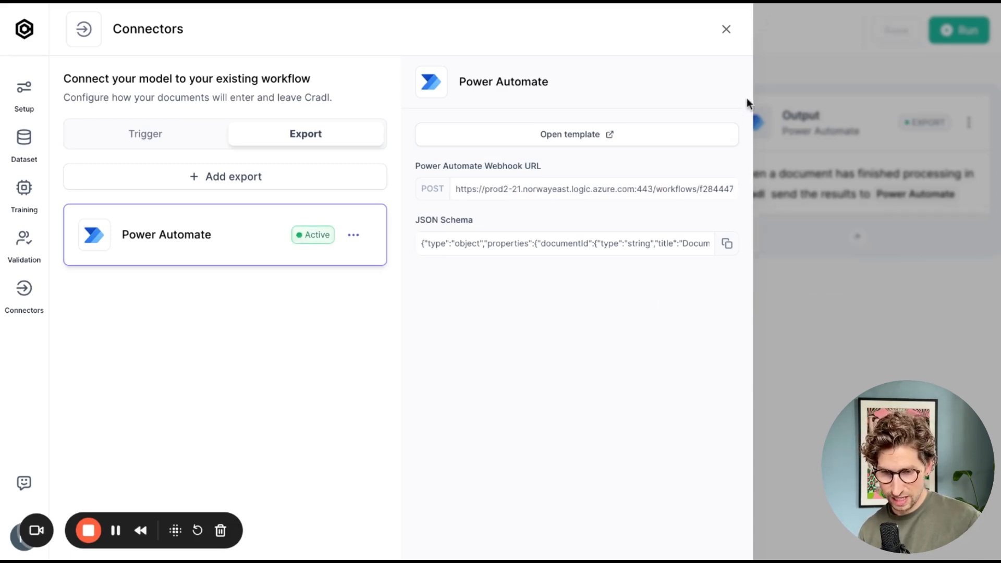
click(726, 29)
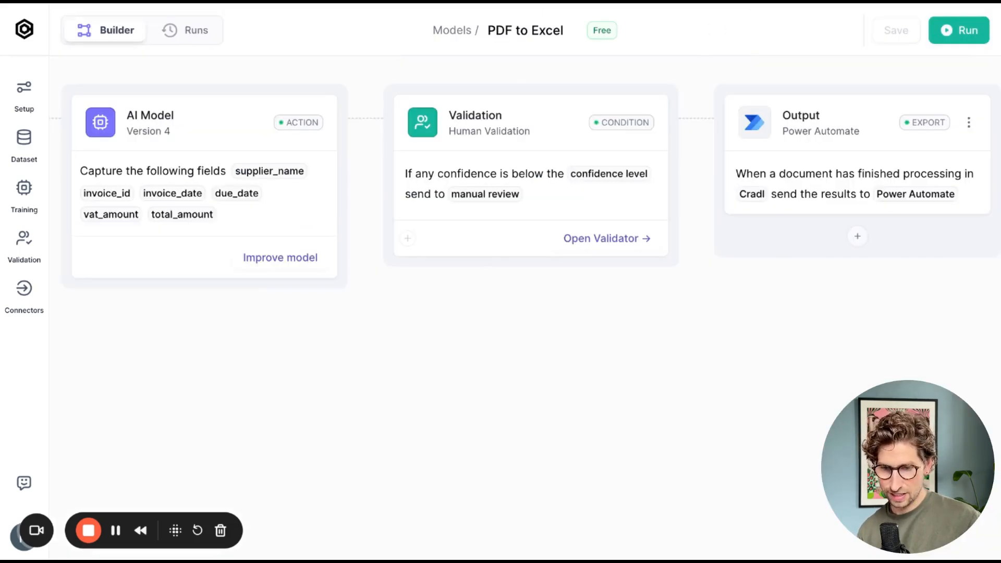
- Reopen the Add a row action, show all its columns, and map Supplier to the supplier_name value
key(ctrl+Tab)
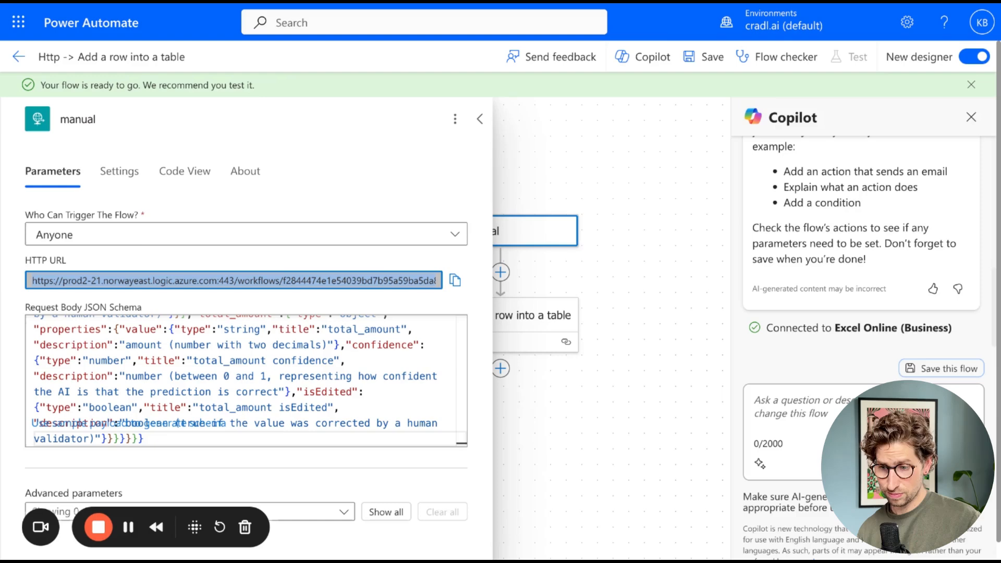
click(479, 119)
click(472, 333)
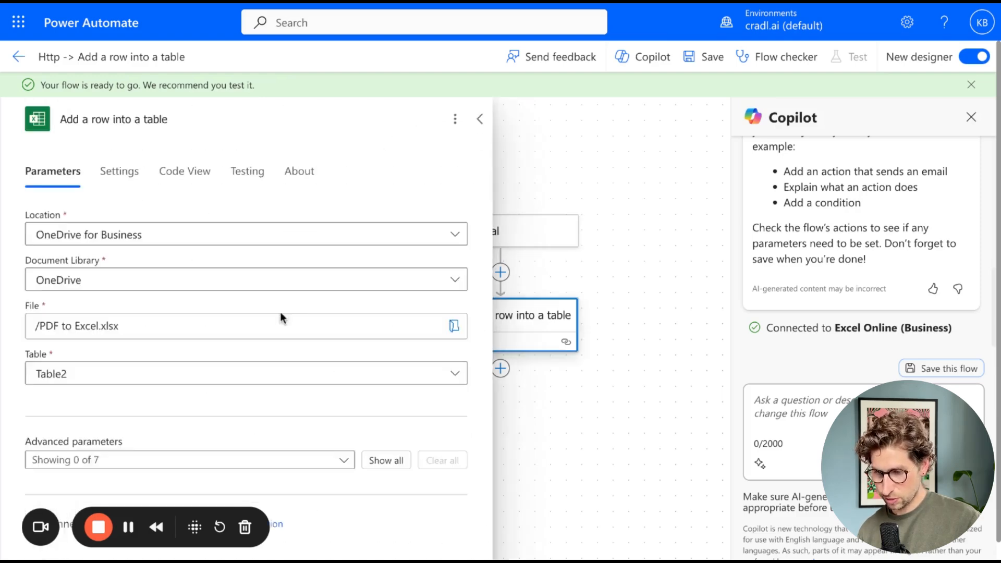
click(378, 443)
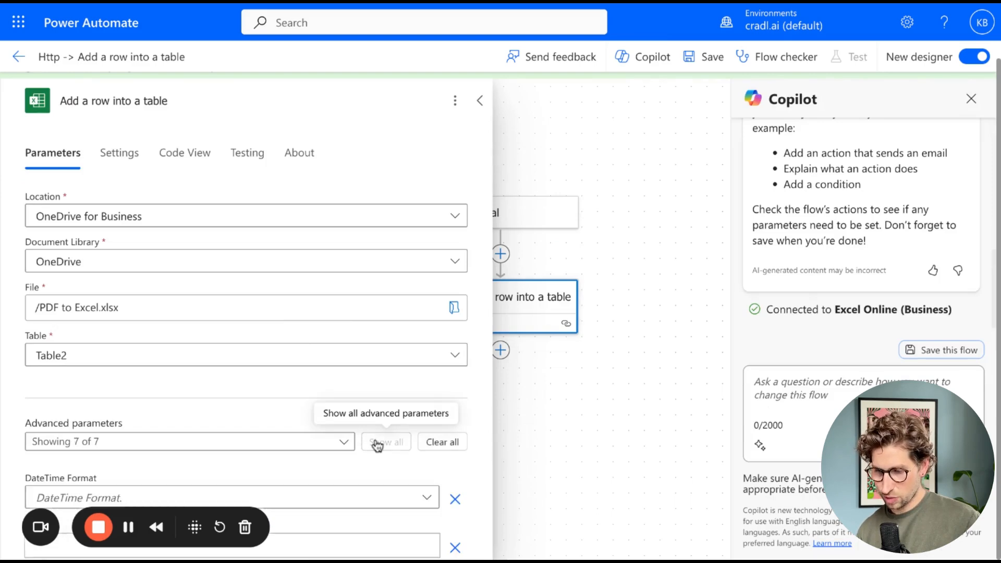
scroll(376, 446, down, 6)
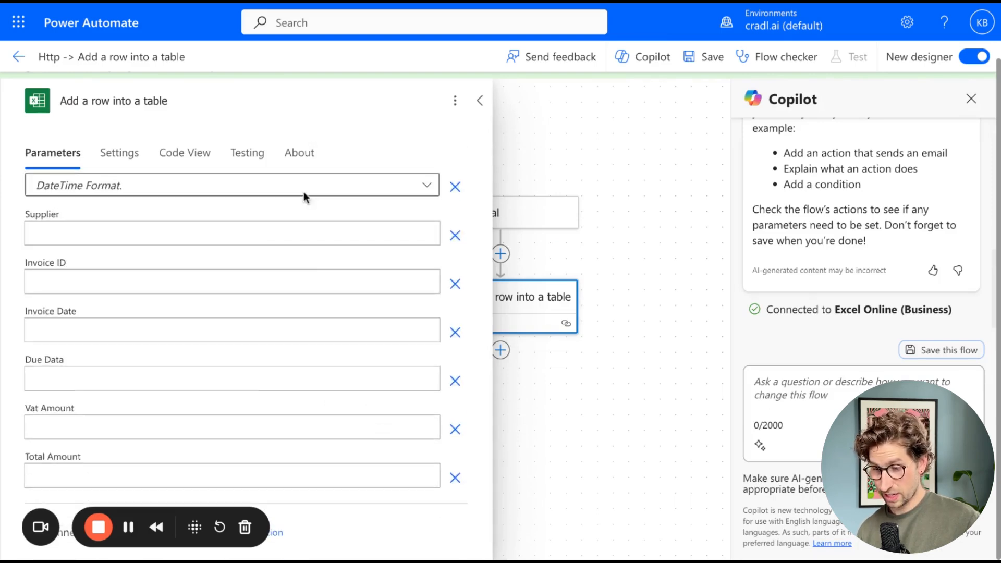
click(286, 233)
click(440, 222)
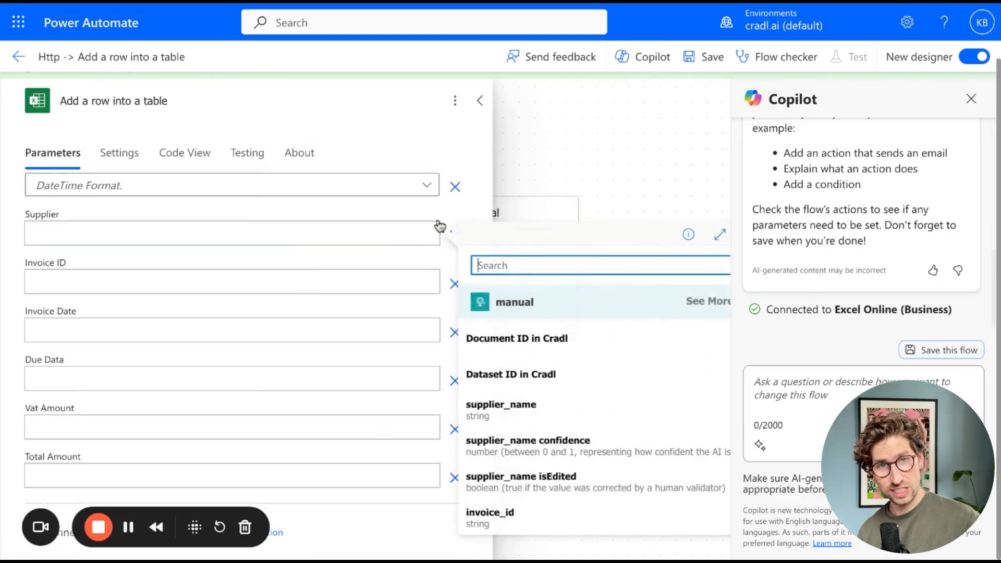
click(502, 263)
text(supp)
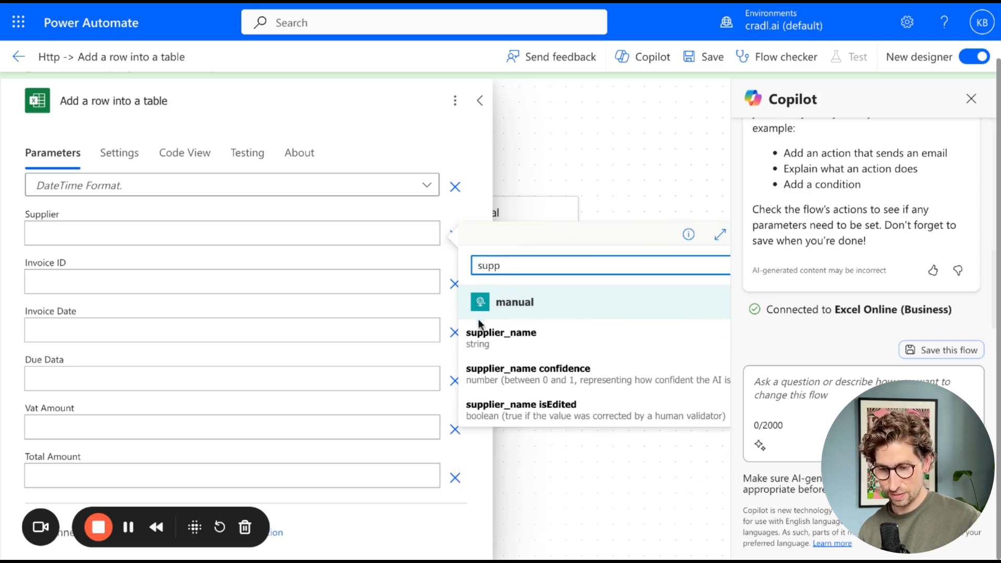
click(475, 337)
- Map the Invoice ID column to the invoice_id dynamic value
click(308, 281)
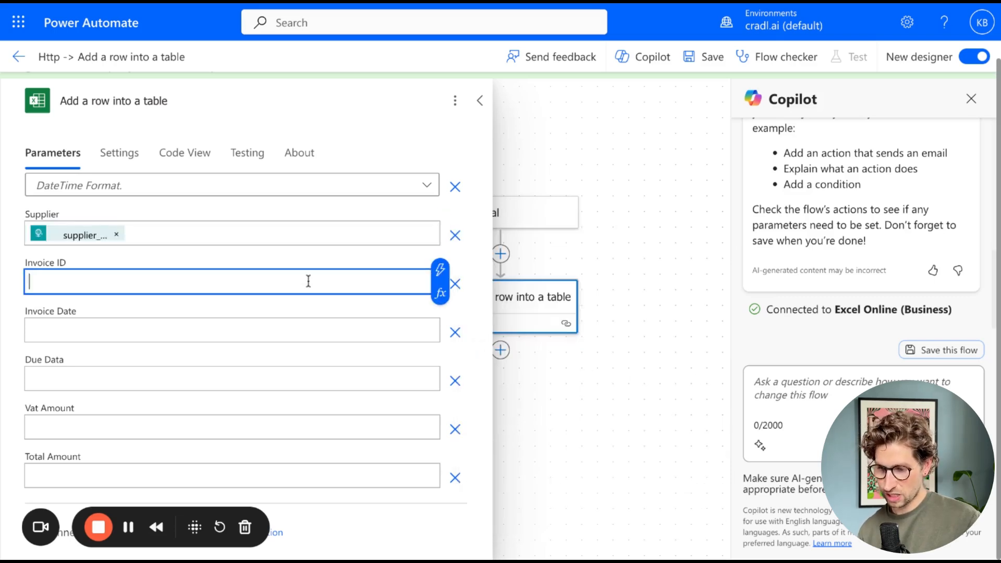
click(443, 270)
text(inv)
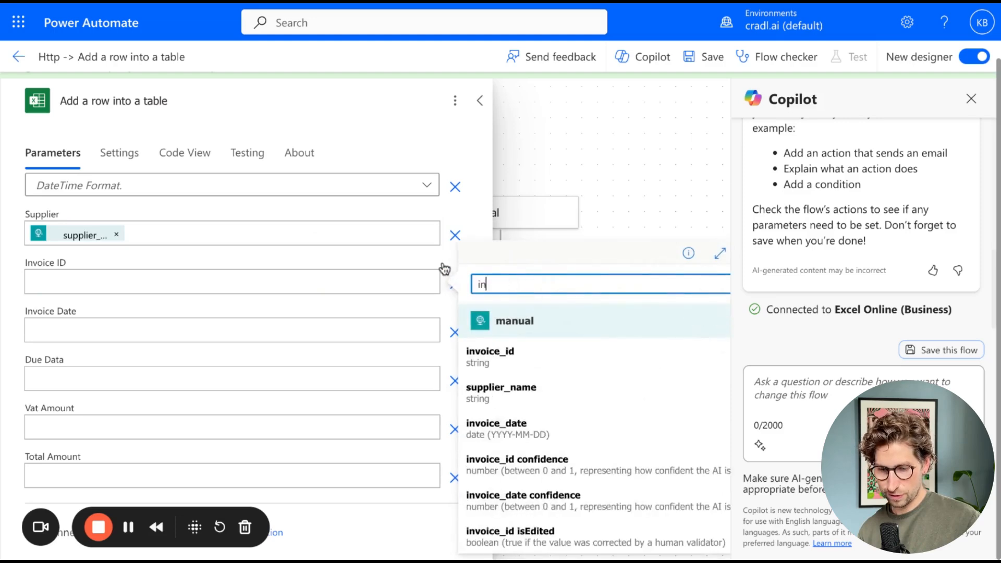
click(497, 360)
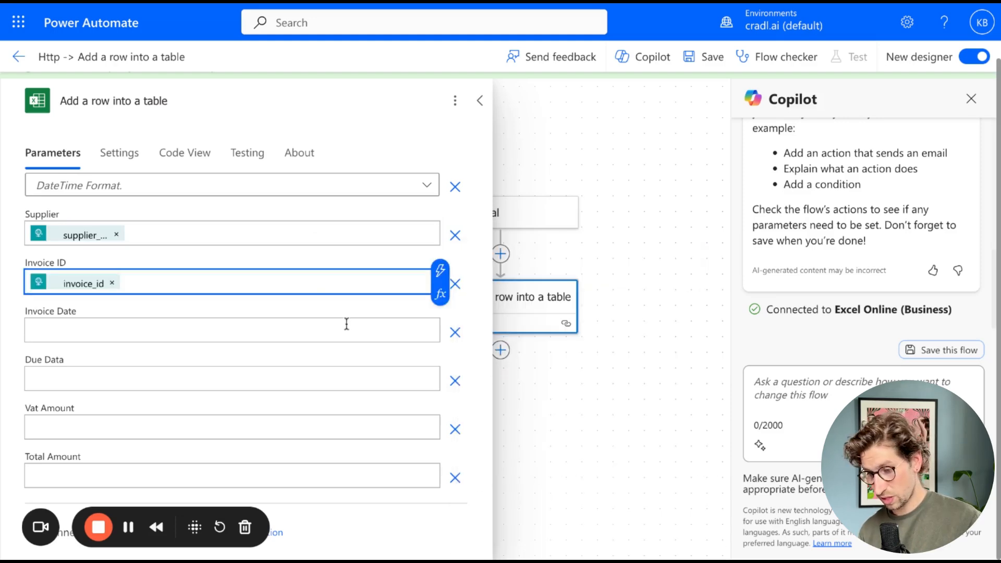
- Map the Invoice Date column to the invoice_date dynamic value
click(378, 326)
click(438, 320)
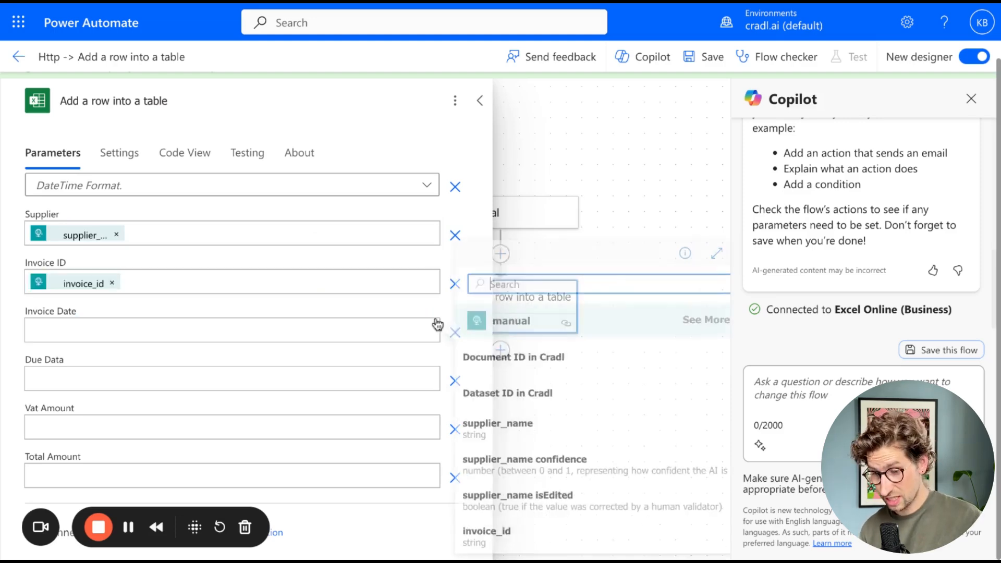
text(invo)
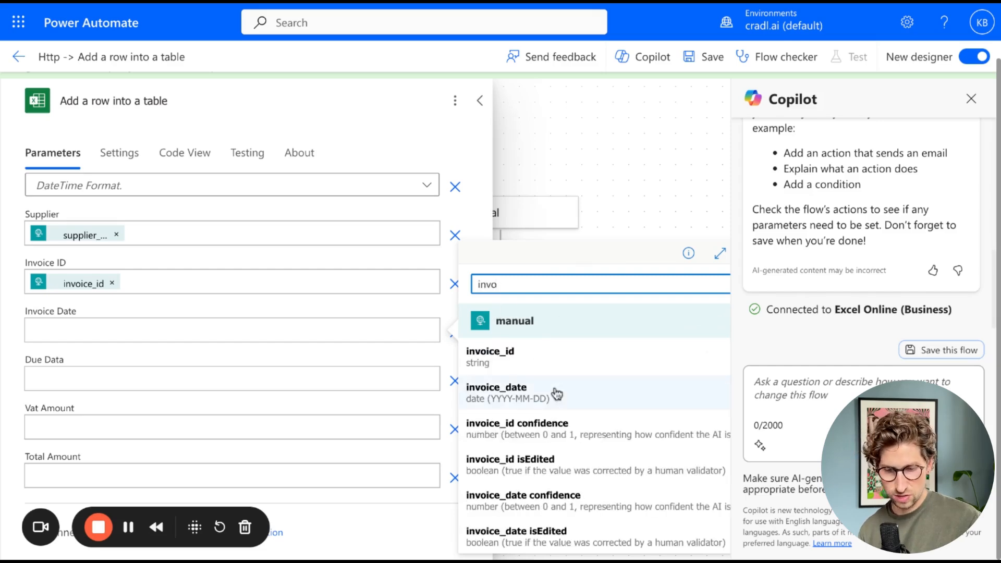
click(516, 392)
- Map the Due Data column to the due_date dynamic value
click(391, 381)
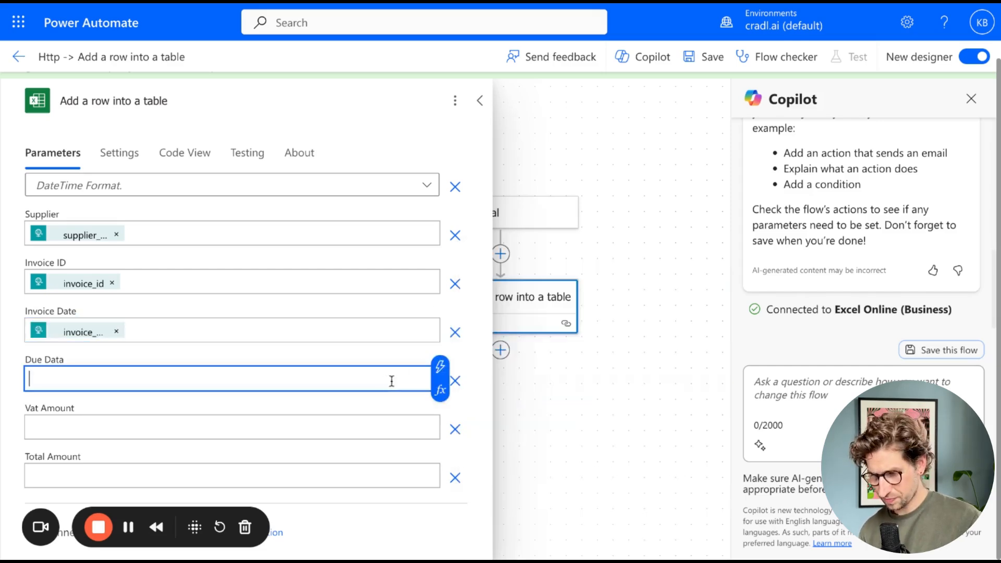
click(440, 367)
text(invo)
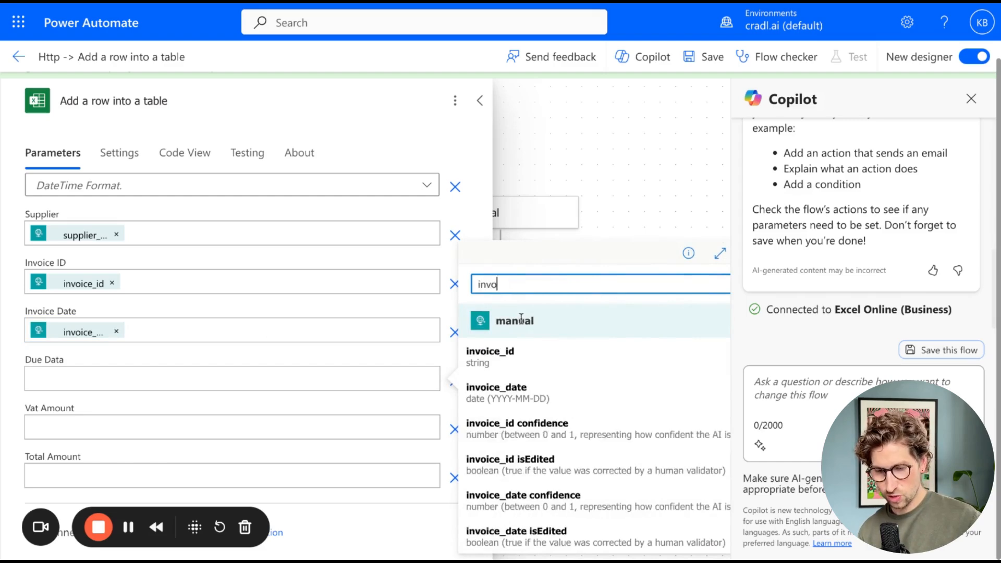
key(BackSpace)
key(BackSpace)
key(BackSpace)
key(BackSpace)
text(due)
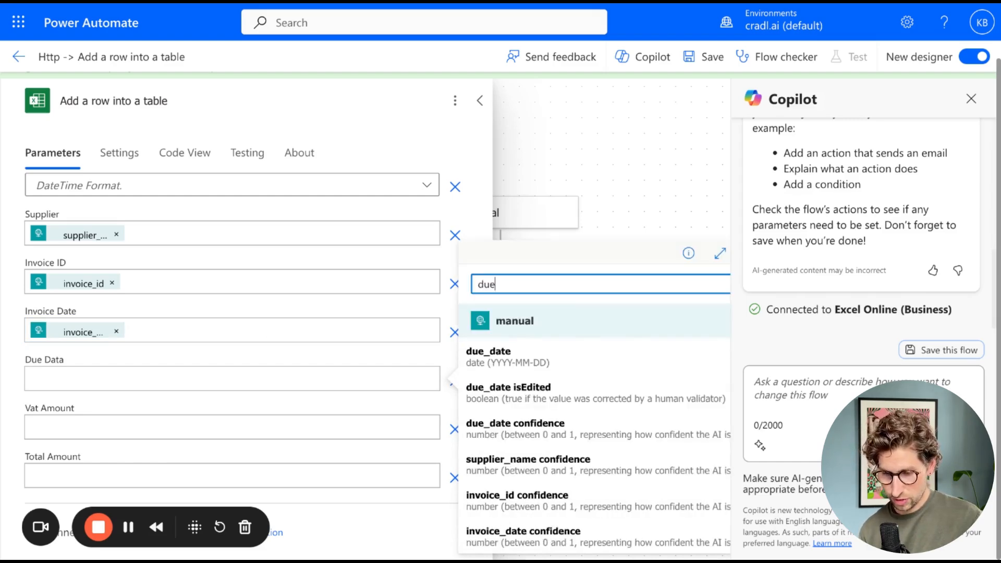
click(538, 369)
- Map the Vat Amount column to the vat_amount dynamic value
click(409, 424)
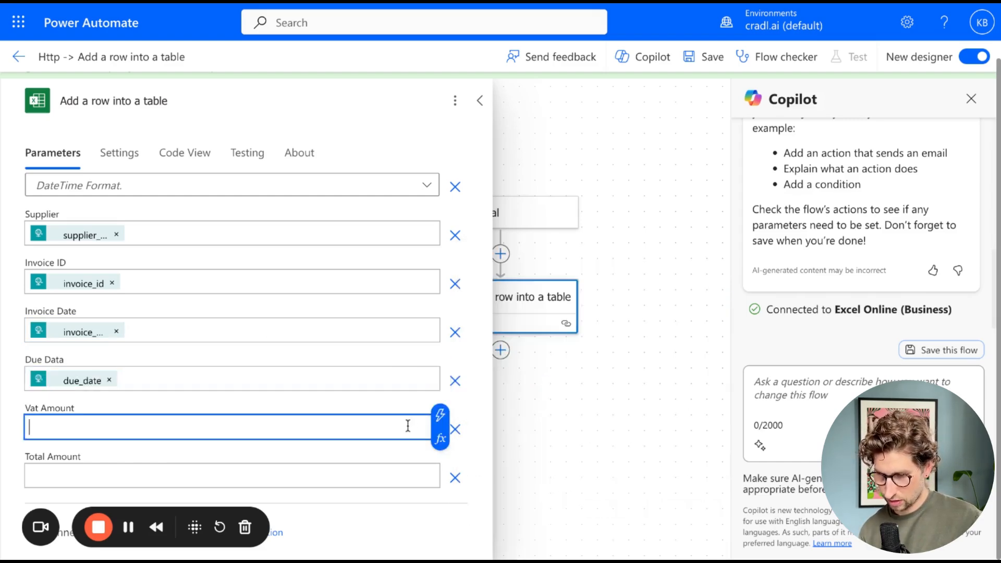
click(439, 416)
text(vat)
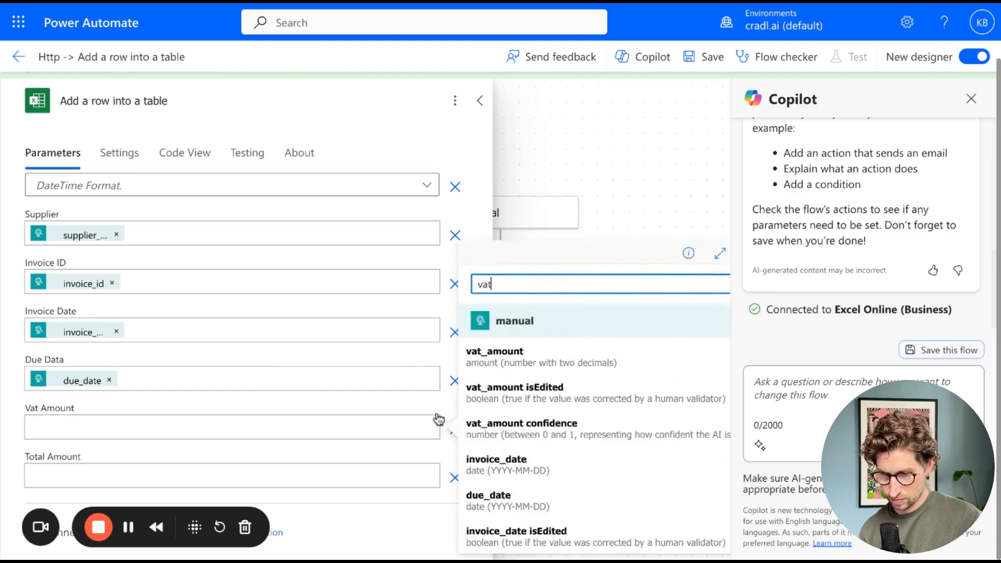
click(528, 364)
- Map the Total Amount column to the total_amount dynamic value and save the flow
click(391, 478)
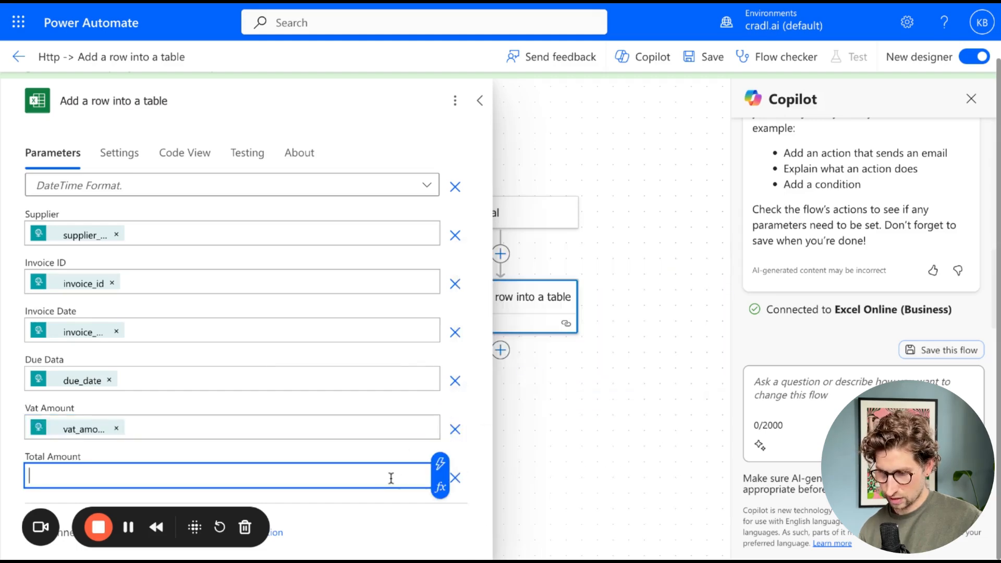
click(440, 463)
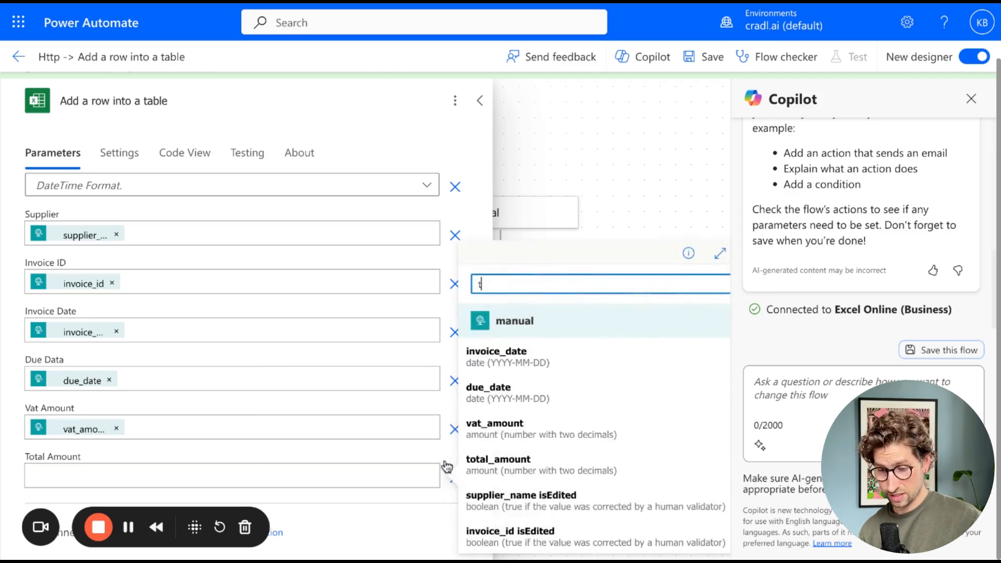
text(tot)
click(505, 363)
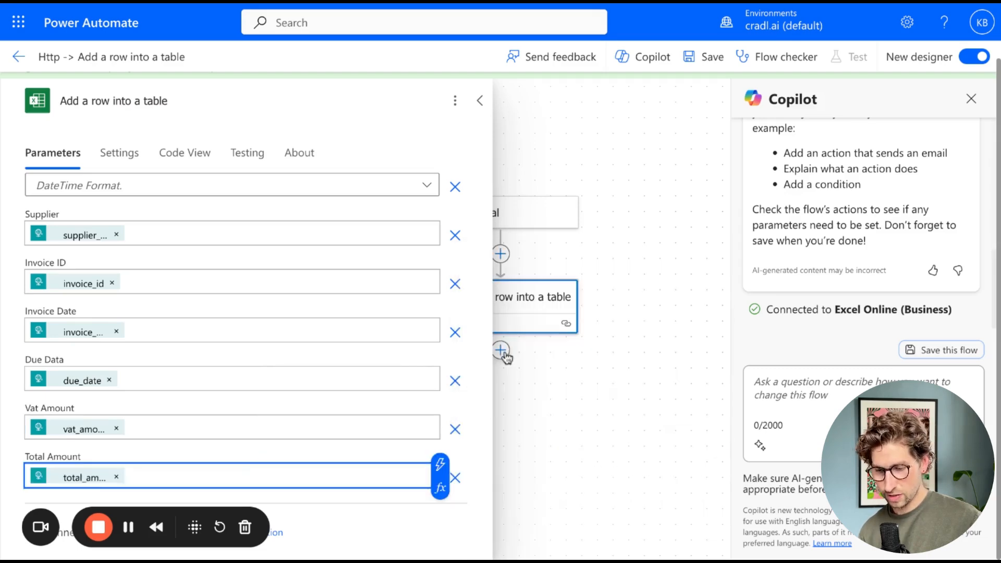
click(697, 59)
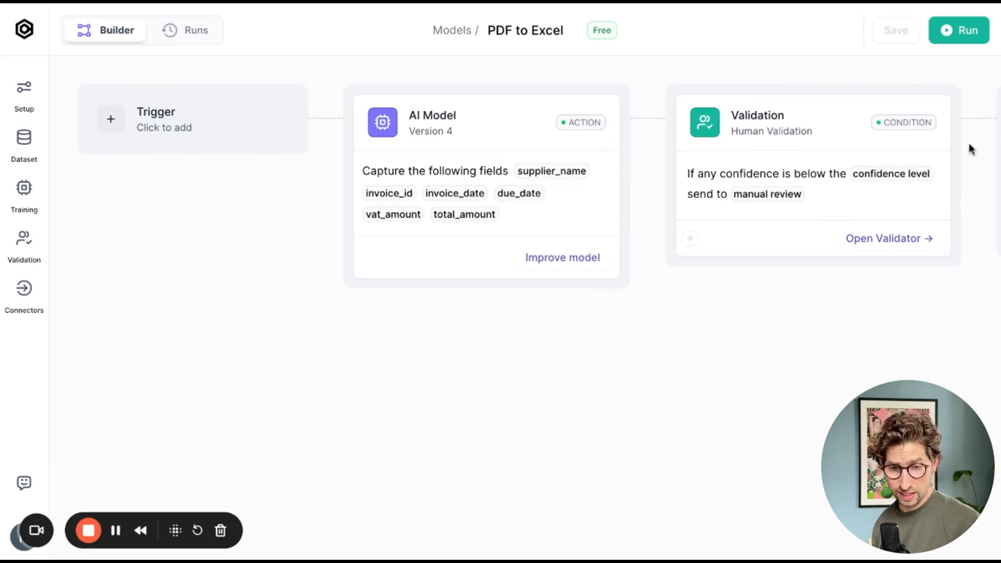
- Run the PDF to Excel model on the two demo invoice files and open its runs
click(959, 30)
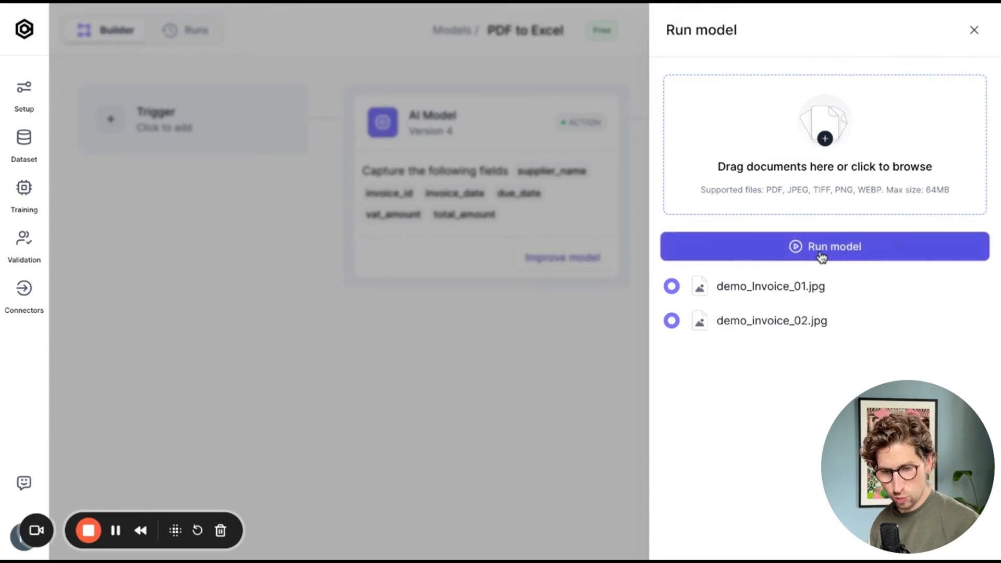
click(821, 257)
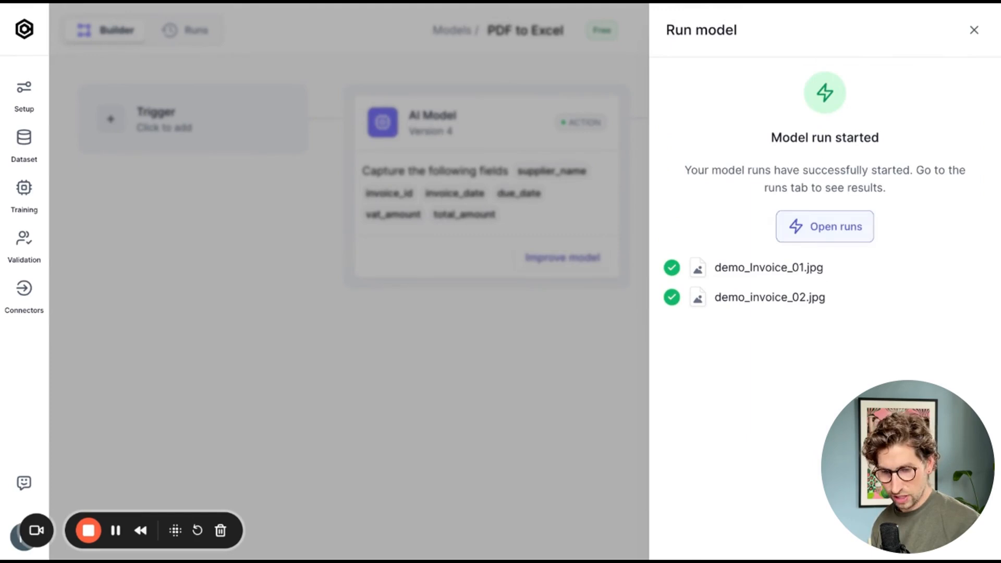
click(825, 231)
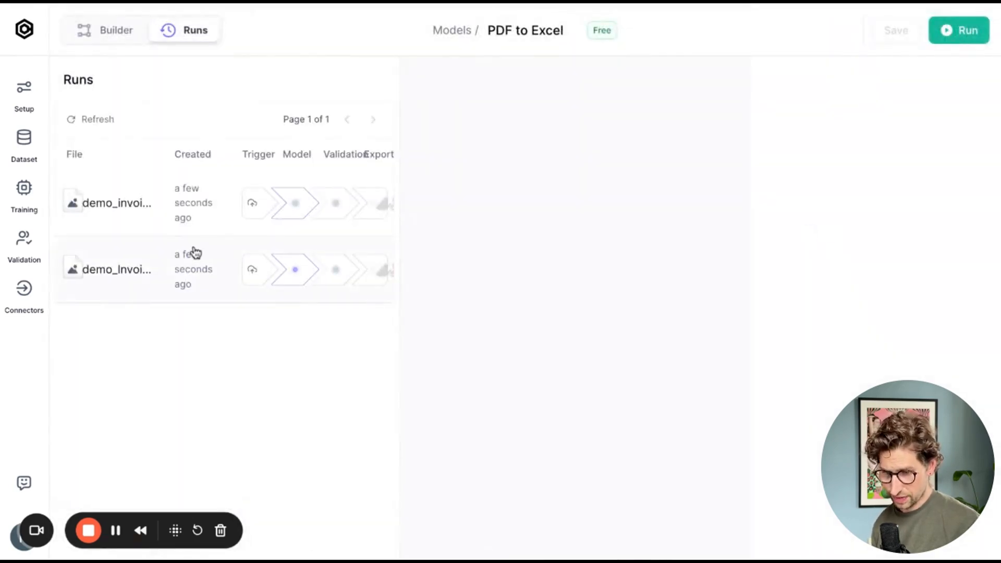
- Examine the extracted field results of each invoice run
click(160, 272)
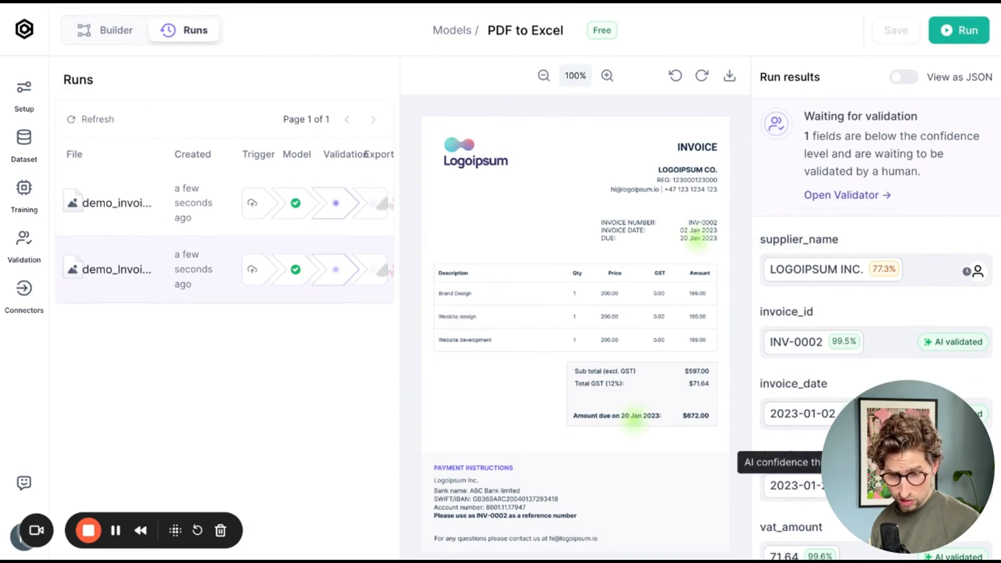
scroll(816, 453, down, 2)
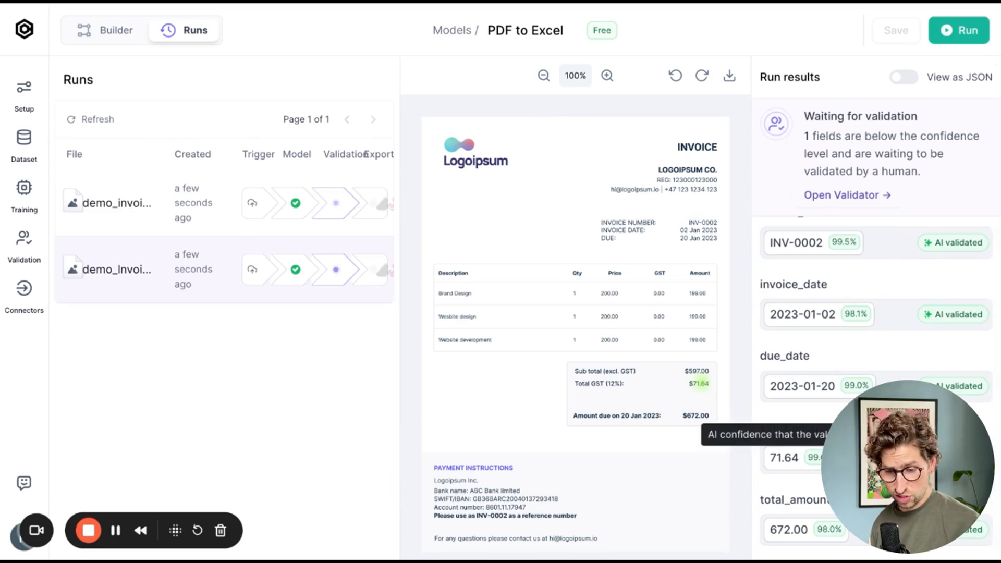
click(166, 219)
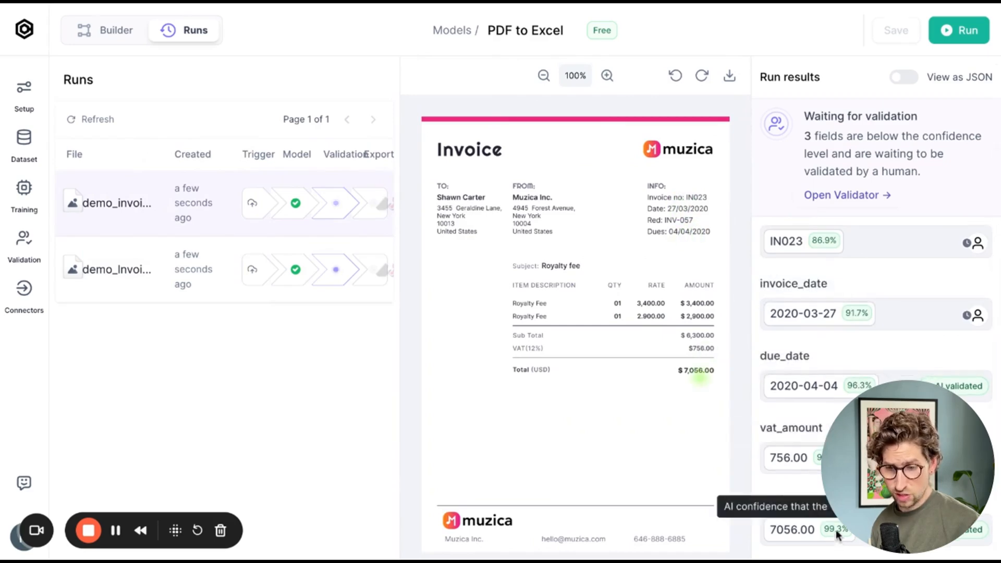
- Open the Validator for the PDF to Excel flow and validate both queued invoices' extracted fields
click(849, 200)
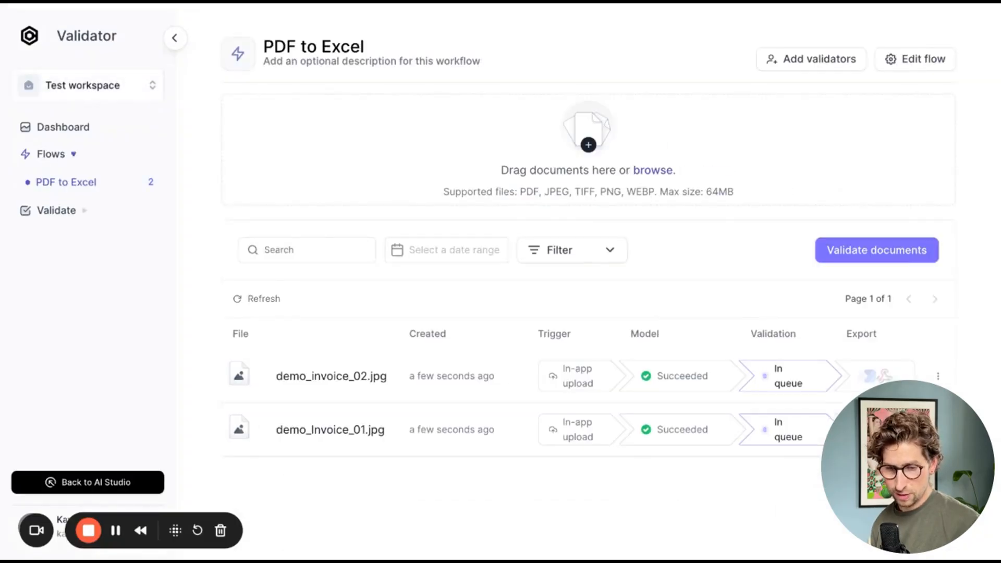
click(857, 250)
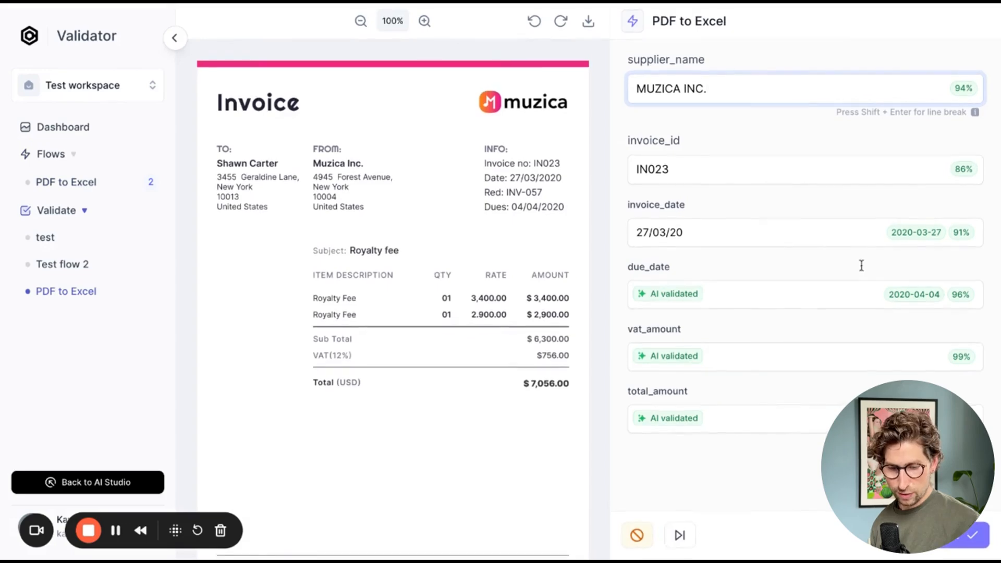
click(947, 261)
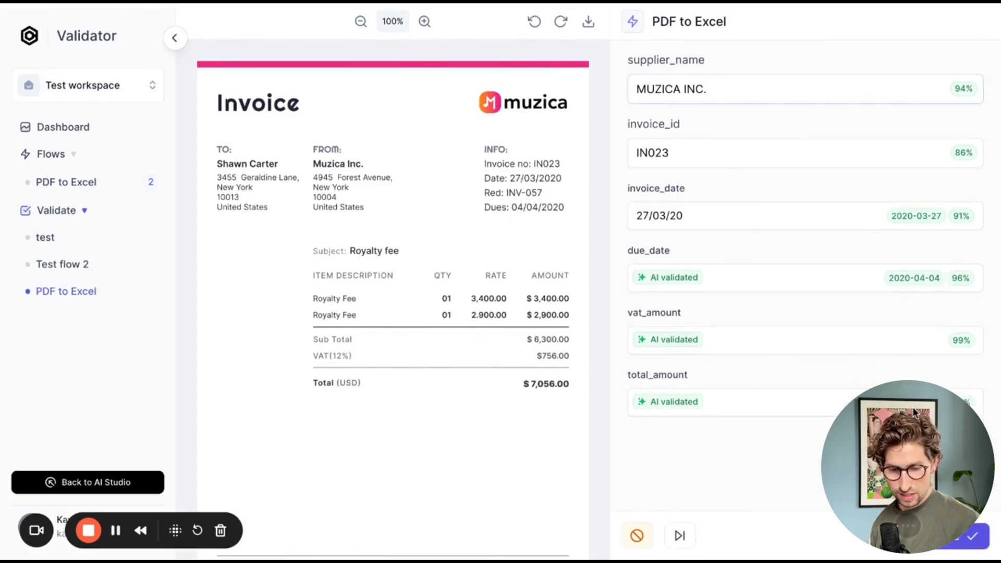
drag(912, 408, 899, 351)
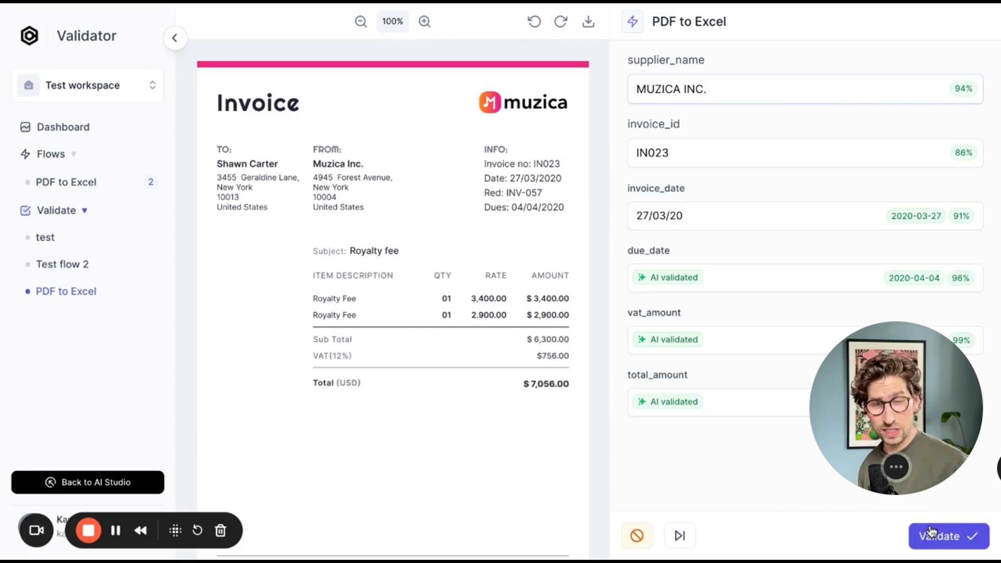
click(938, 535)
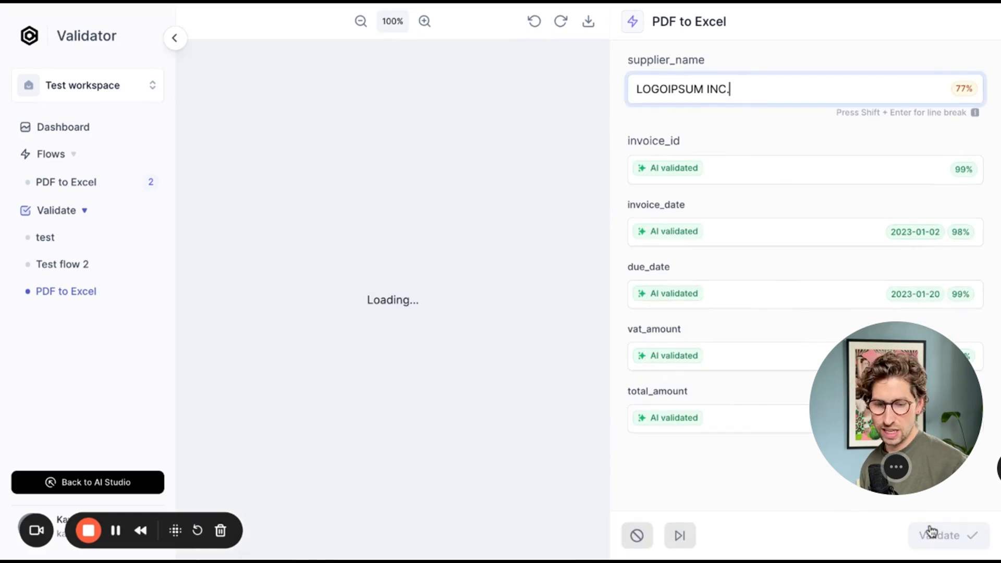
click(938, 535)
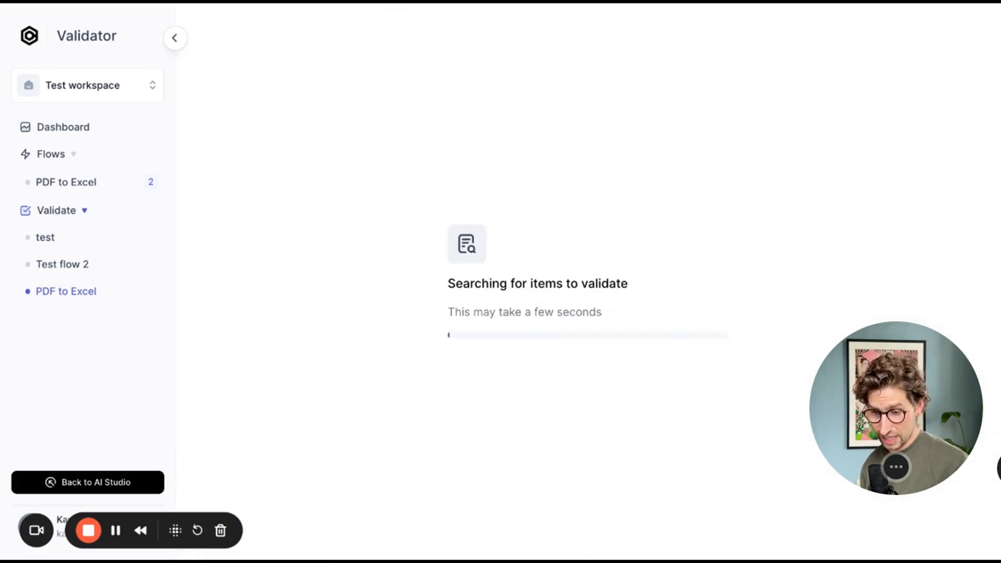